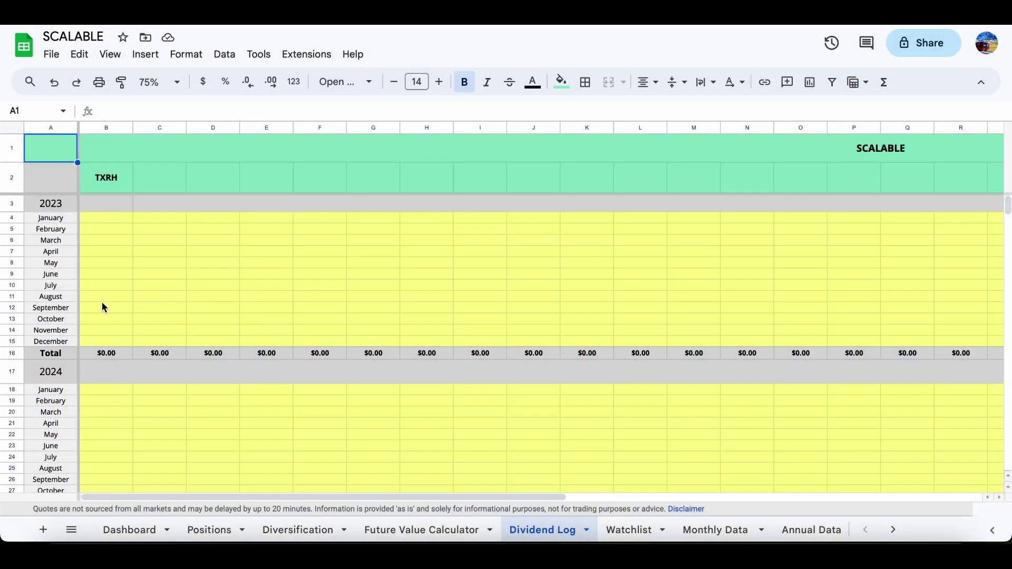
# Step: Start the September 2023 dividend formula for TXRH in the Dividend Log with =0.44*
pyautogui.click(102, 307)
pyautogui.doubleClick(101, 307)
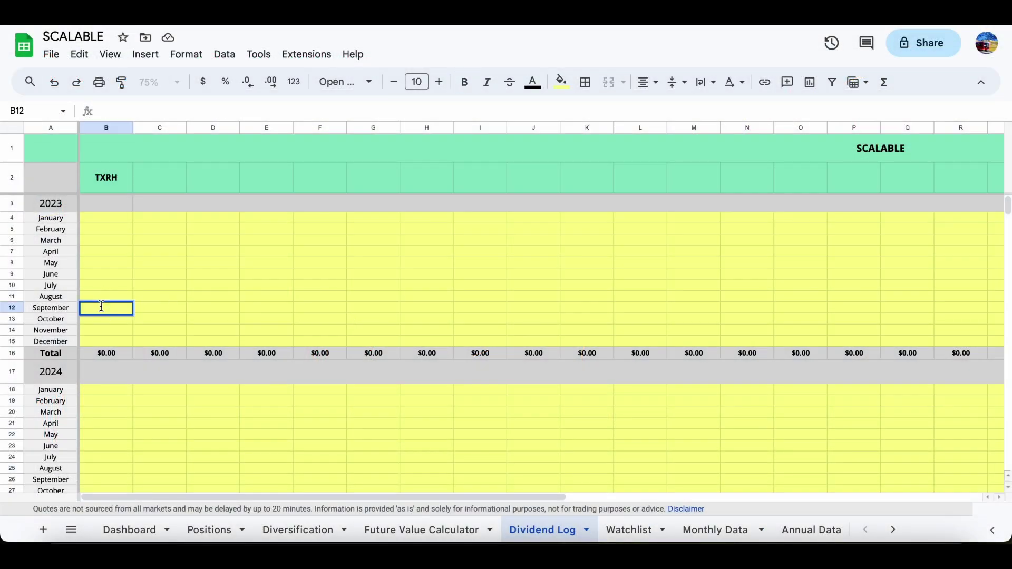
pyautogui.write('=')
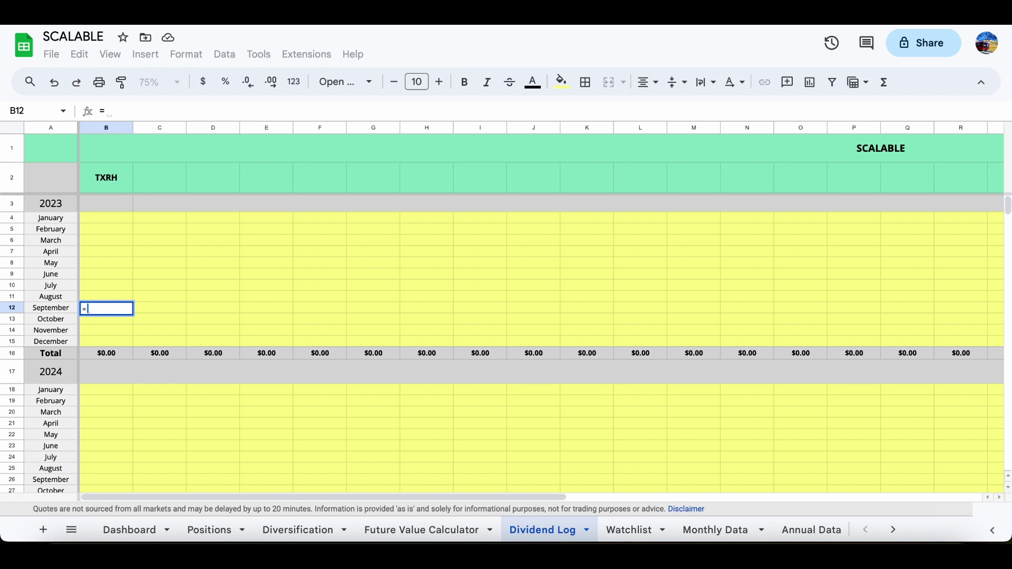
pyautogui.write('0.44')
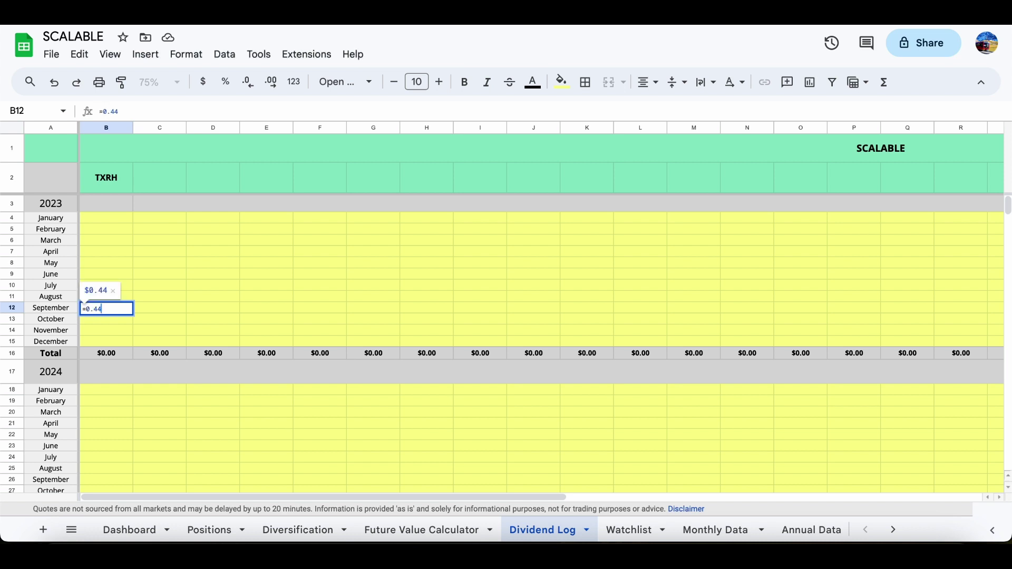
pyautogui.write('*')
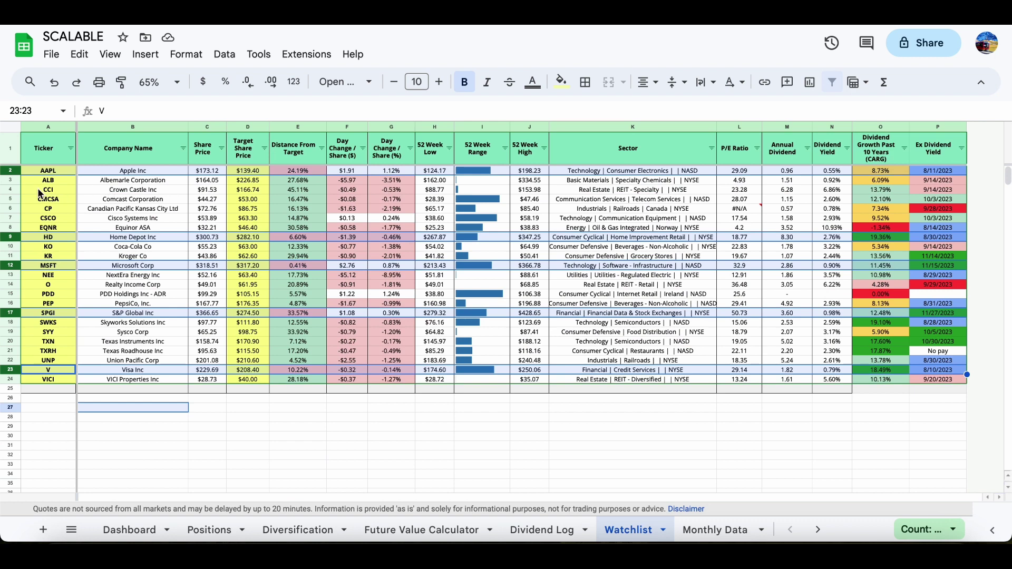
# Step: Add the CCI, O, PDD, SYY and TXRH rows of the Watchlist to the current row selection
pyautogui.click(11, 189)
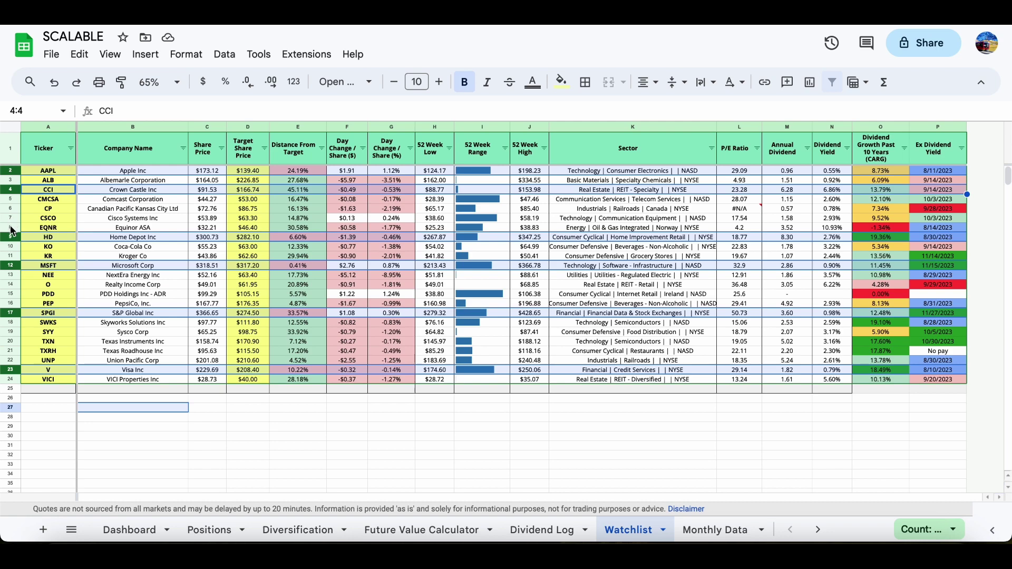
pyautogui.click(9, 285)
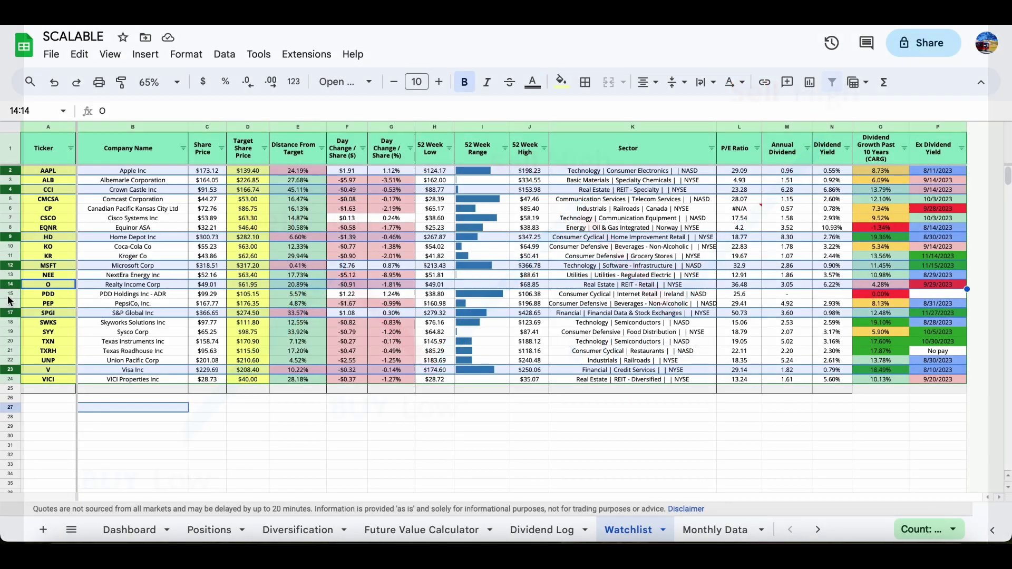
pyautogui.click(9, 295)
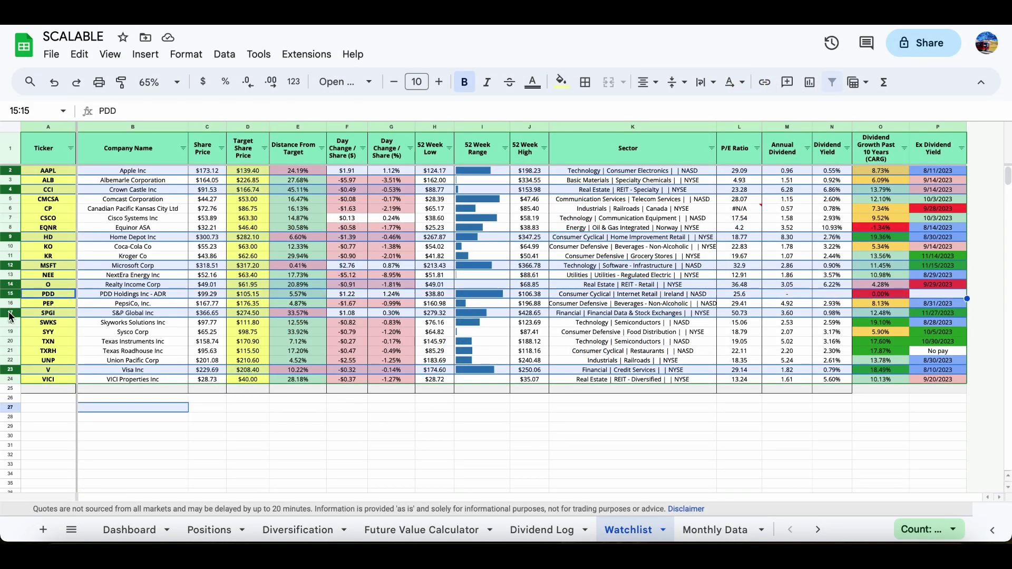
pyautogui.click(11, 333)
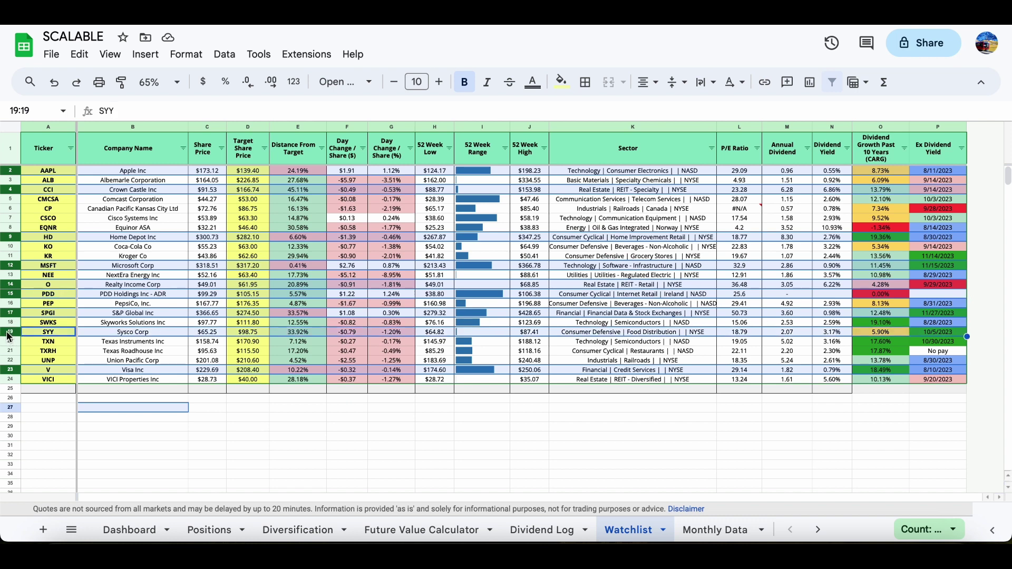
pyautogui.click(10, 351)
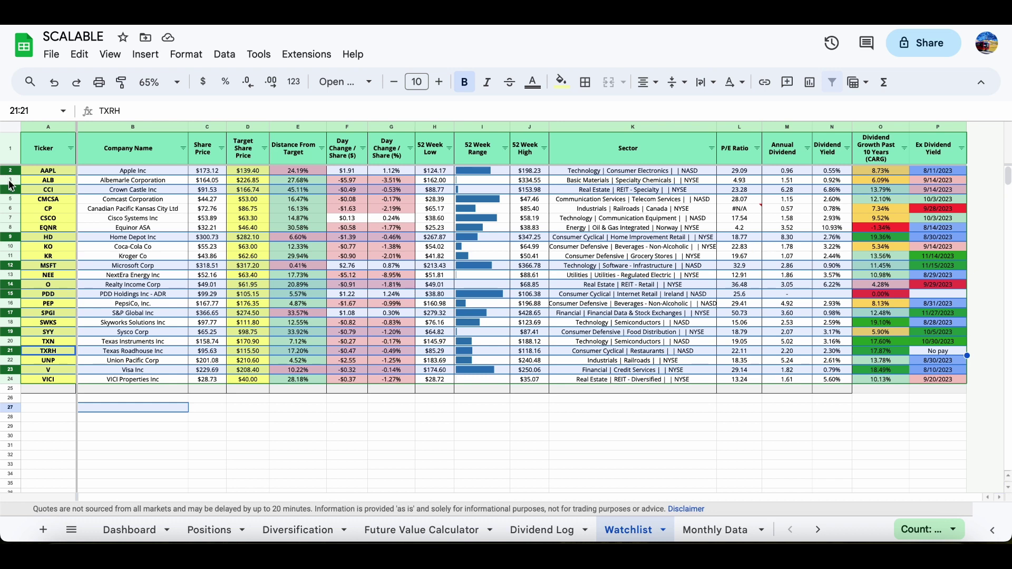
# Step: Extend the Watchlist row selection with ALB, CP, KO, VICI, UNP, SWKS, PEP, NEE and EQNR
pyautogui.click(9, 180)
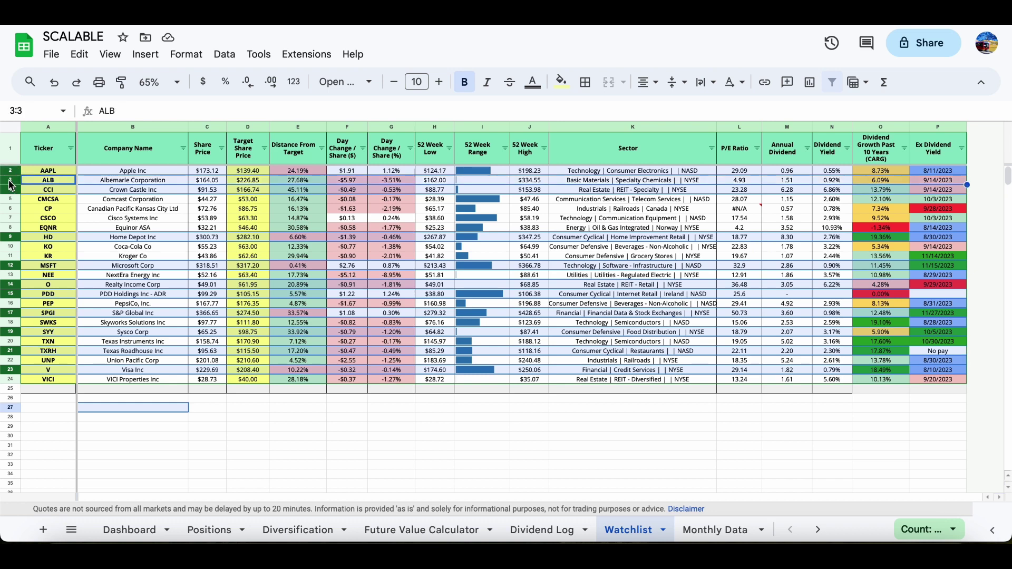
pyautogui.click(9, 208)
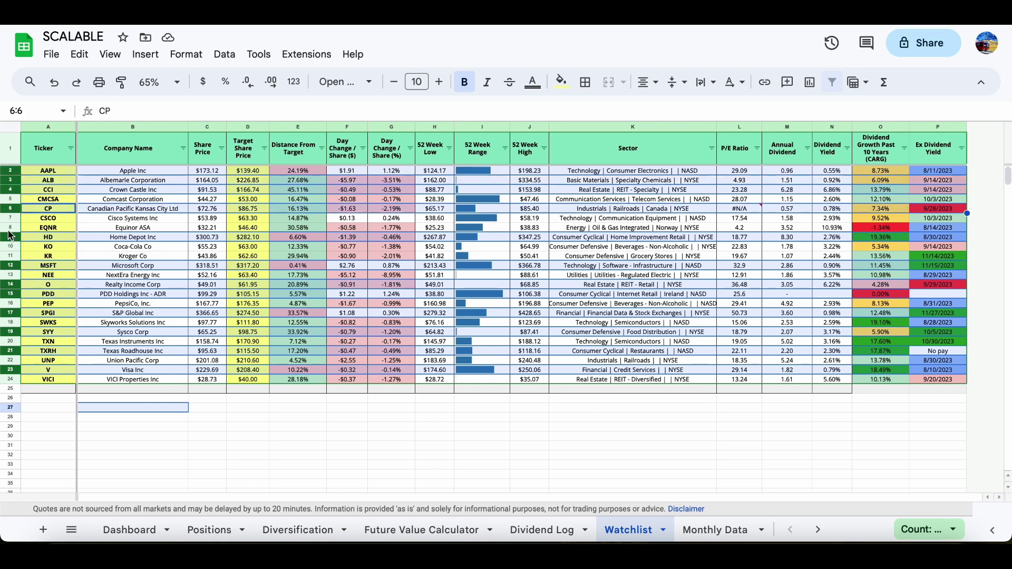
pyautogui.click(10, 247)
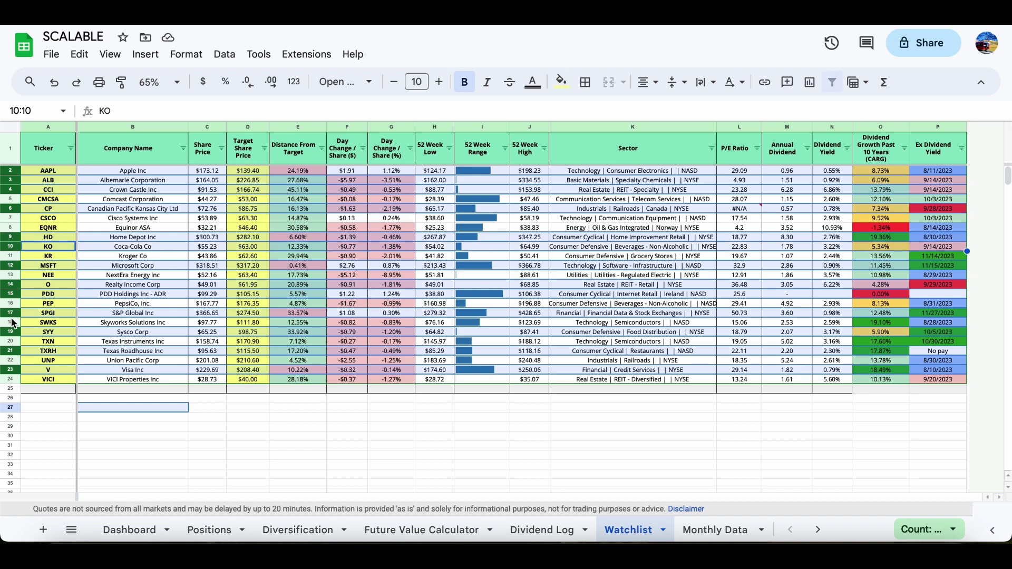
pyautogui.click(10, 381)
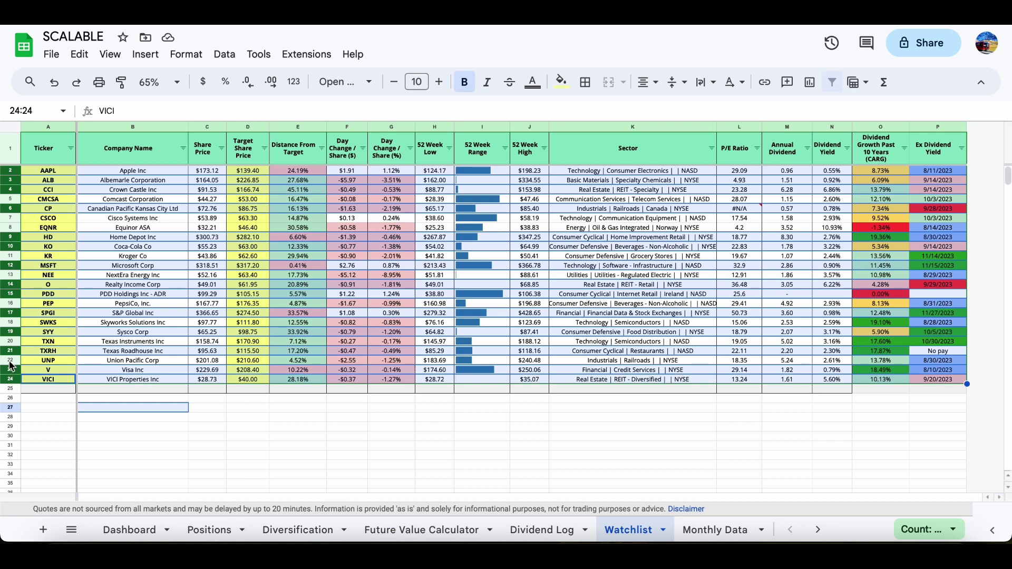
pyautogui.click(10, 361)
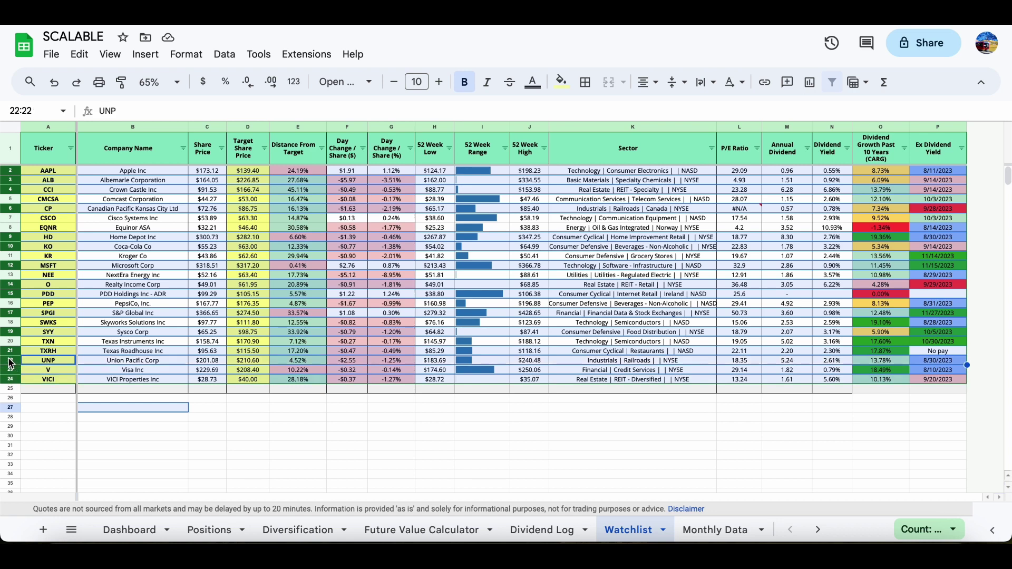
pyautogui.click(11, 323)
pyautogui.click(10, 304)
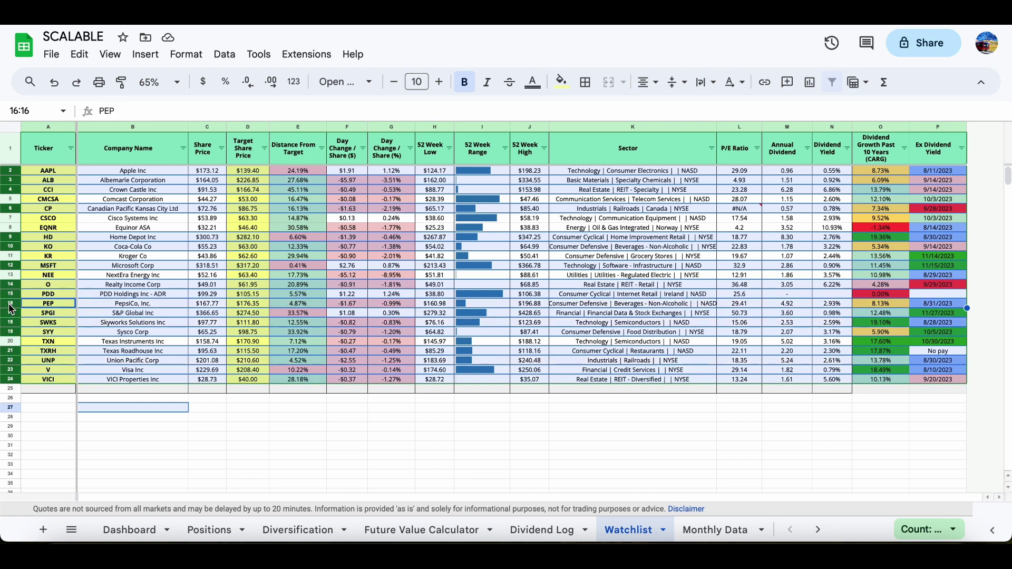
pyautogui.click(11, 275)
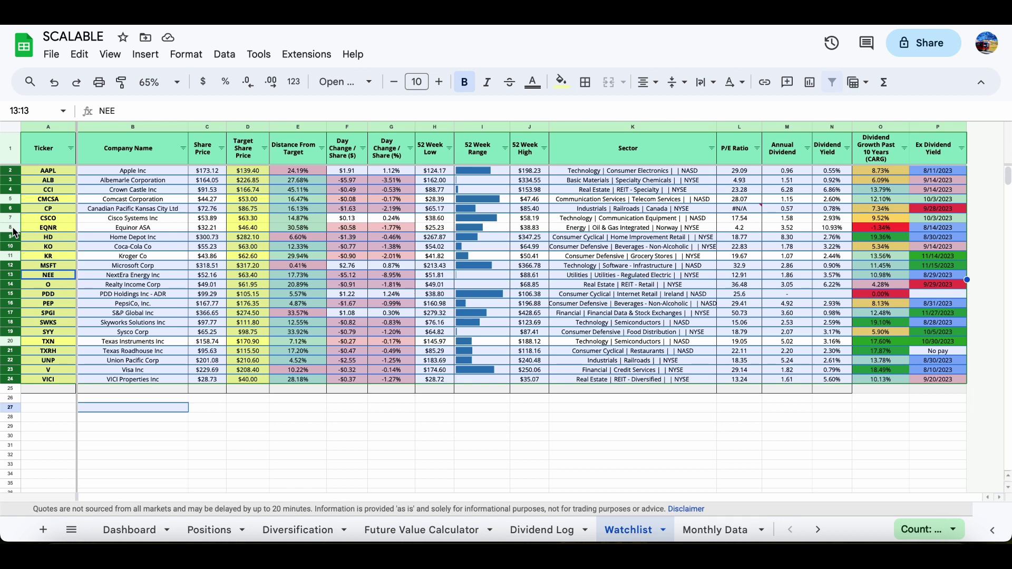
pyautogui.click(13, 228)
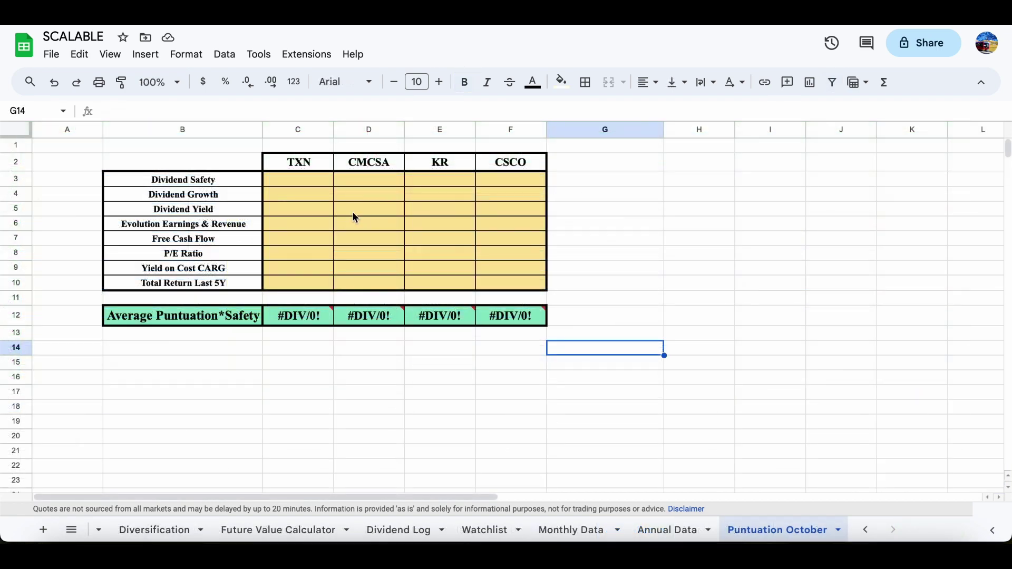
# Step: Review the scoring criteria on the Puntuation October sheet, from Dividend Safety down to Yield on Cost CARG
pyautogui.click(303, 195)
pyautogui.click(218, 182)
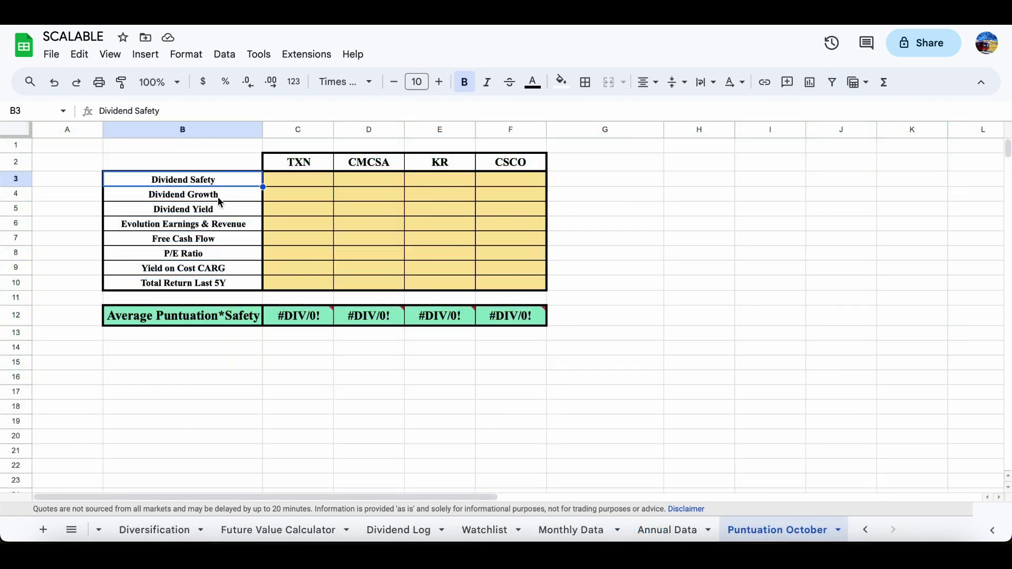
pyautogui.click(218, 198)
pyautogui.click(219, 211)
pyautogui.click(219, 224)
pyautogui.click(216, 246)
pyautogui.click(217, 254)
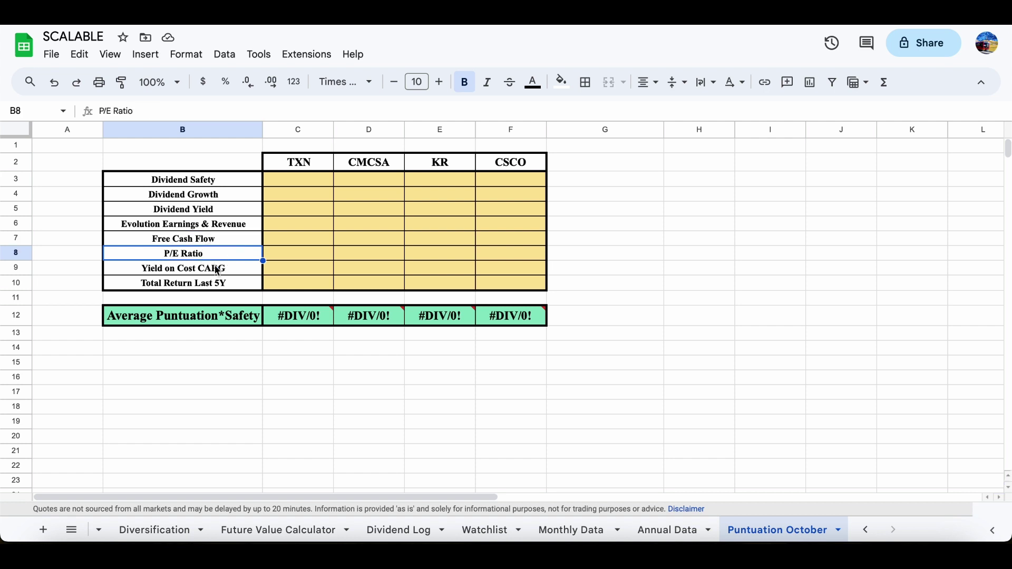
pyautogui.click(218, 269)
# Step: Inspect the TXN score column and the Average Puntuation*Safety formulas for TXN and CSCO
pyautogui.click(287, 185)
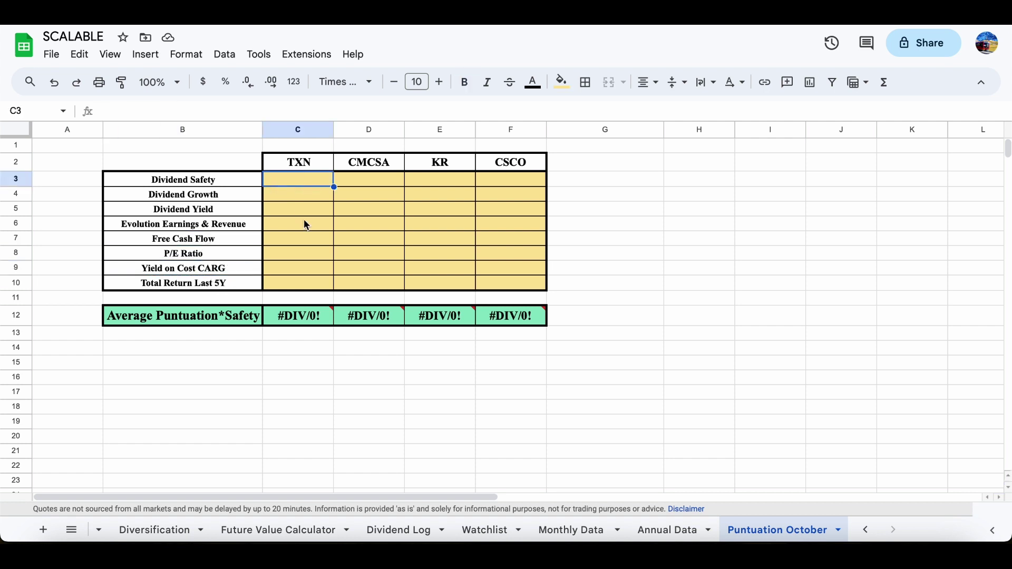
pyautogui.click(304, 316)
pyautogui.click(524, 320)
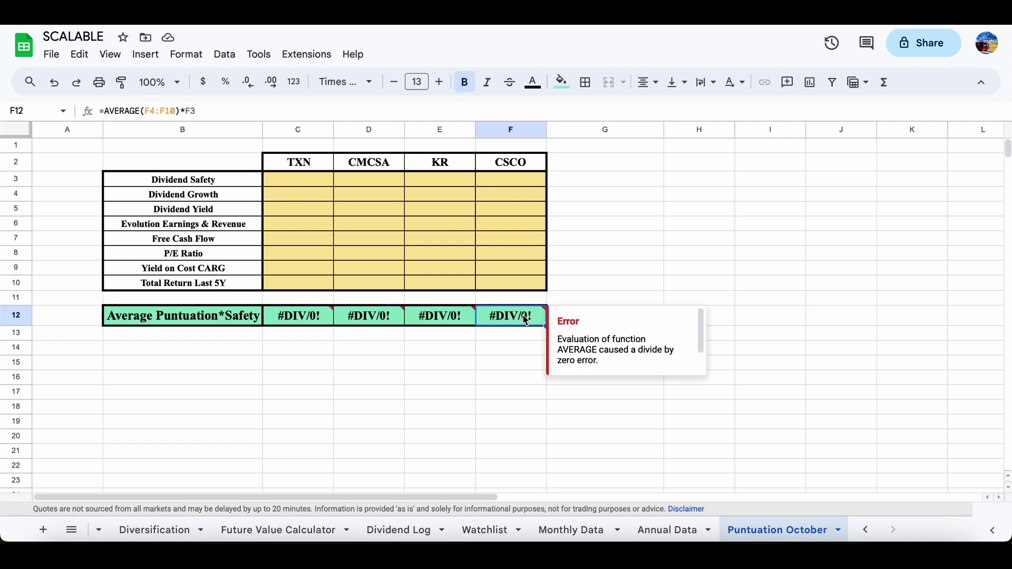
pyautogui.click(650, 235)
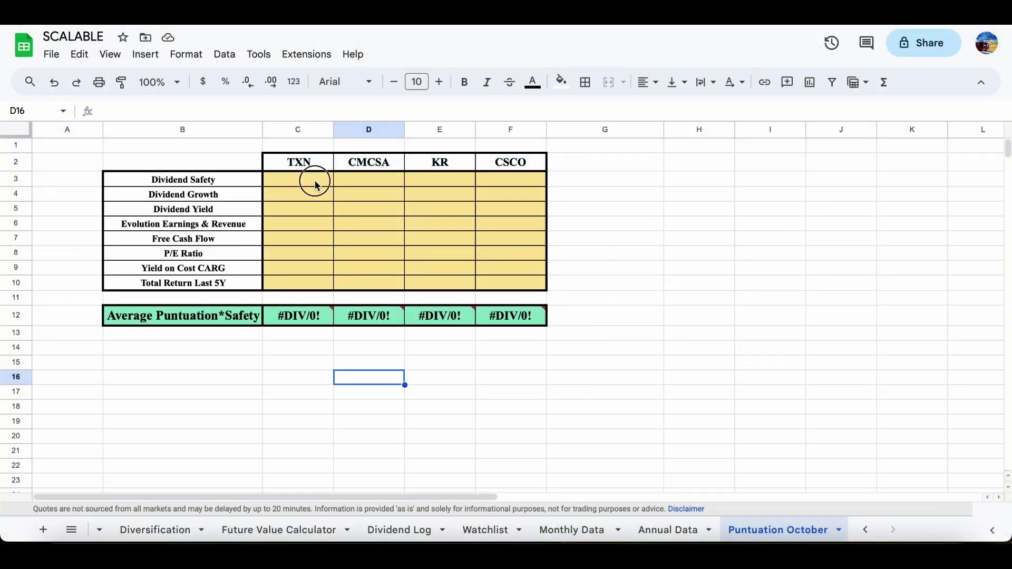
# Step: Enter the Dividend Safety scores: 90% for TXN, 89% for CMCSA, 71% for KR and 91% for CSCO
pyautogui.click(315, 182)
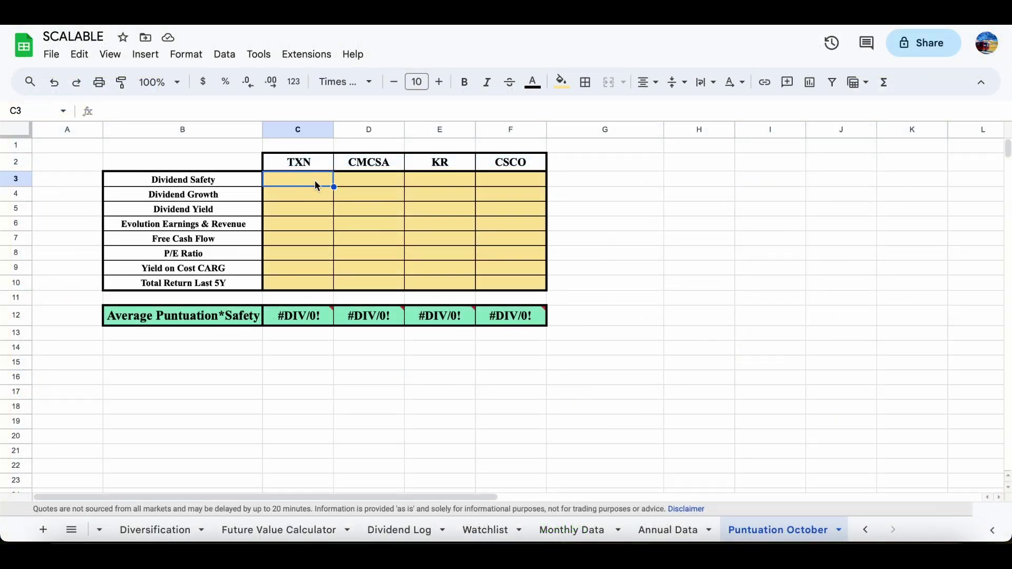
pyautogui.write('90%')
pyautogui.press('Tab')
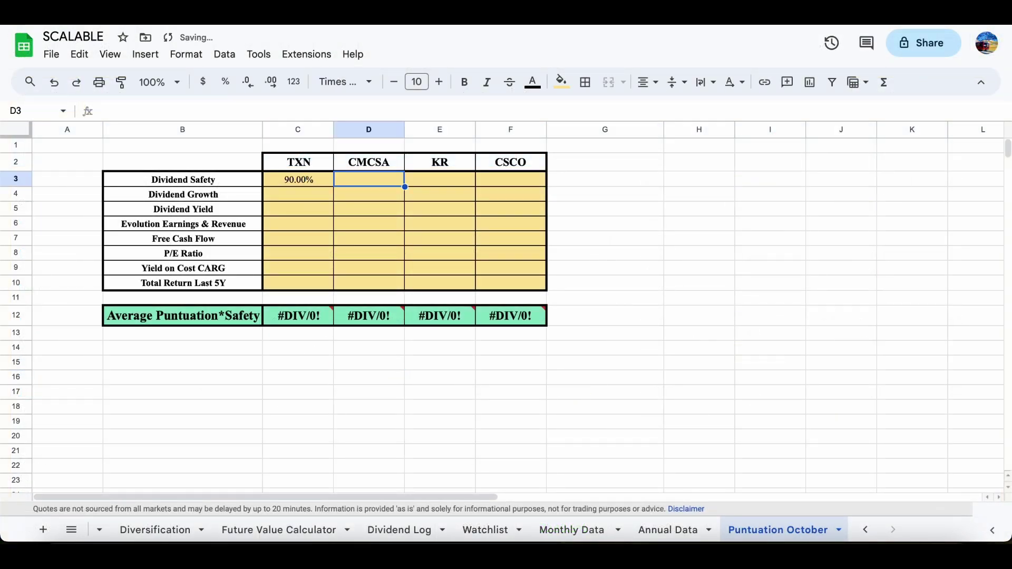
pyautogui.write('89%')
pyautogui.press('Tab')
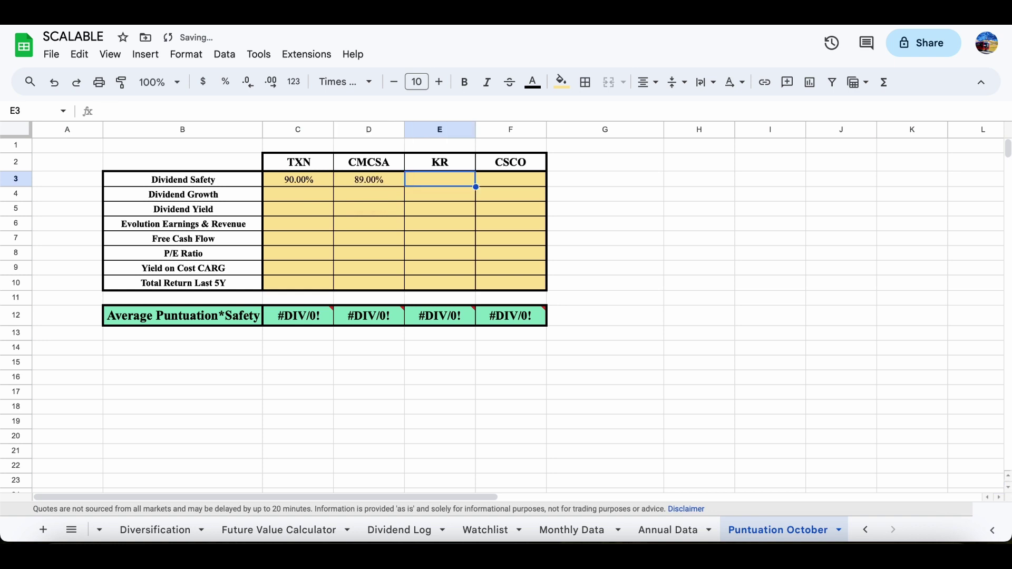
pyautogui.write('71%')
pyautogui.press('Tab')
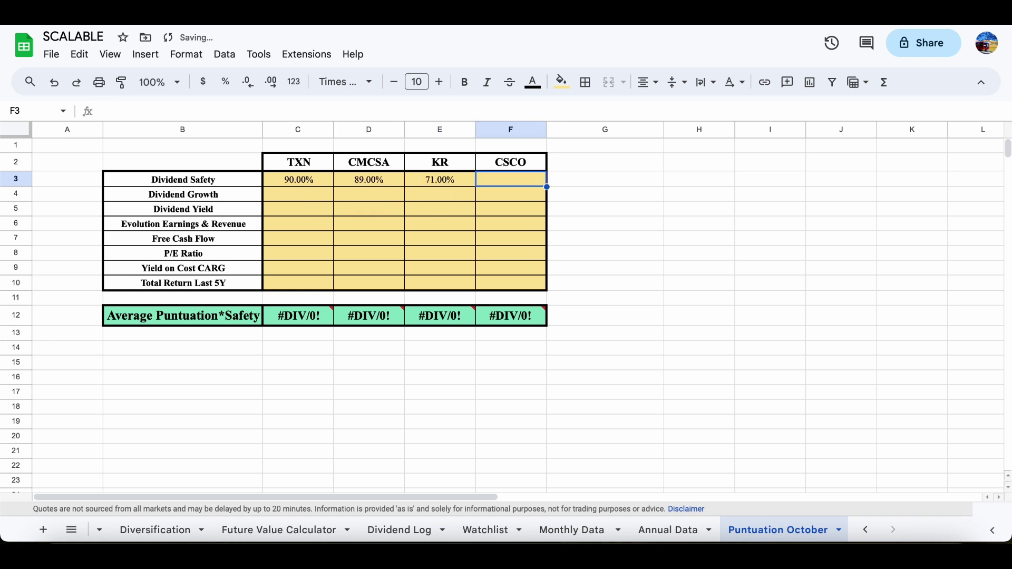
pyautogui.write('91%')
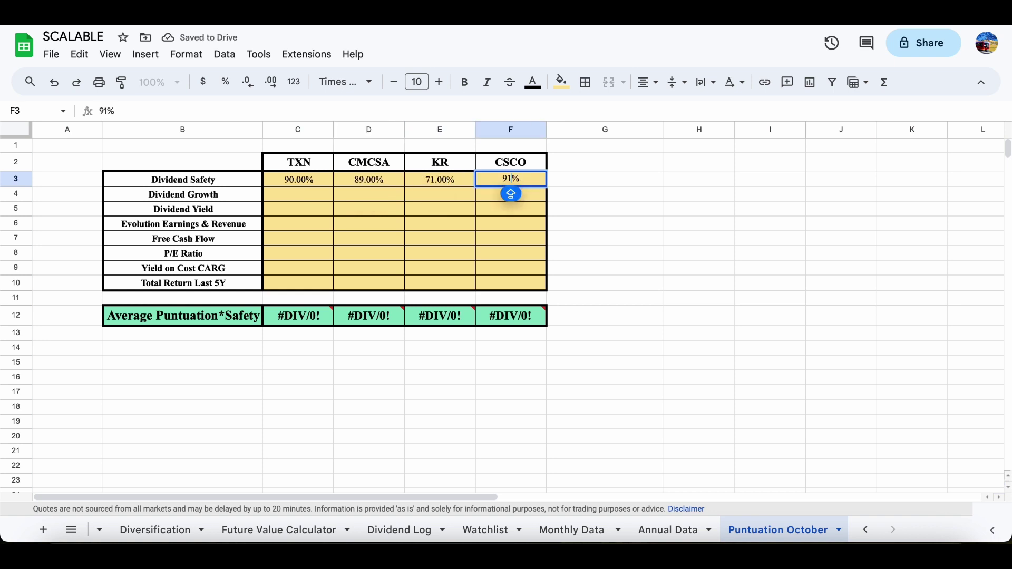
pyautogui.press('Return')
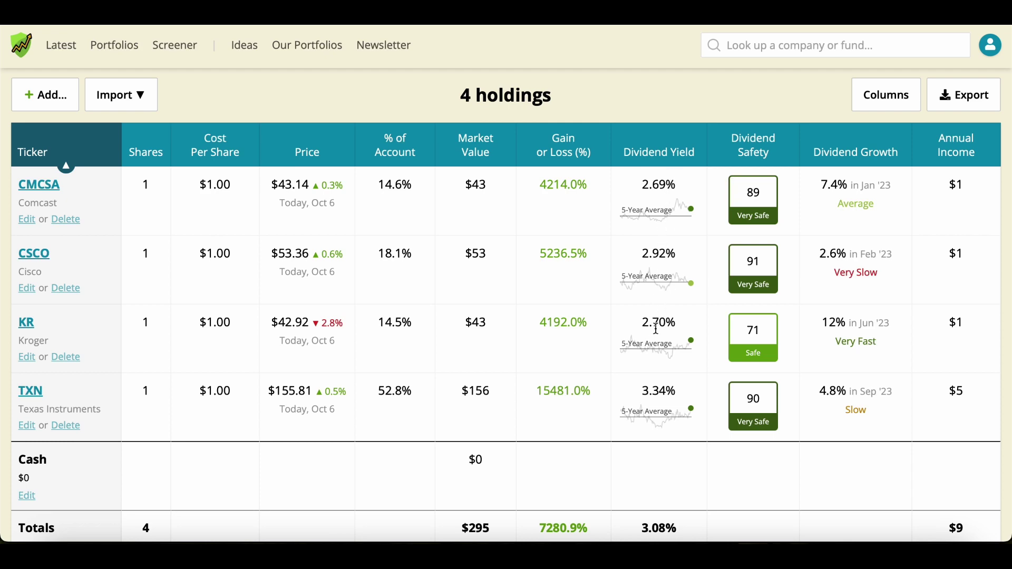
# Step: Check the TXN dividend yield in the portfolio website's holdings table
pyautogui.click(638, 392)
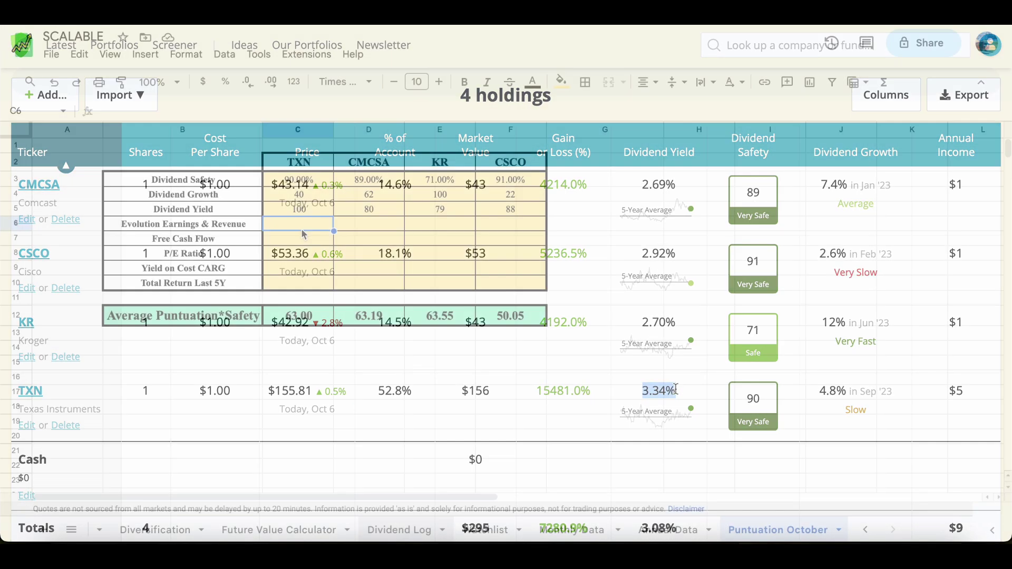
# Step: Enter the Evolution Earnings & Revenue scores on the Puntuation October sheet: 65 for TXN, 100 for CMCSA, 62 for KR and 20 for CSCO
pyautogui.doubleClick(303, 229)
pyautogui.write('65')
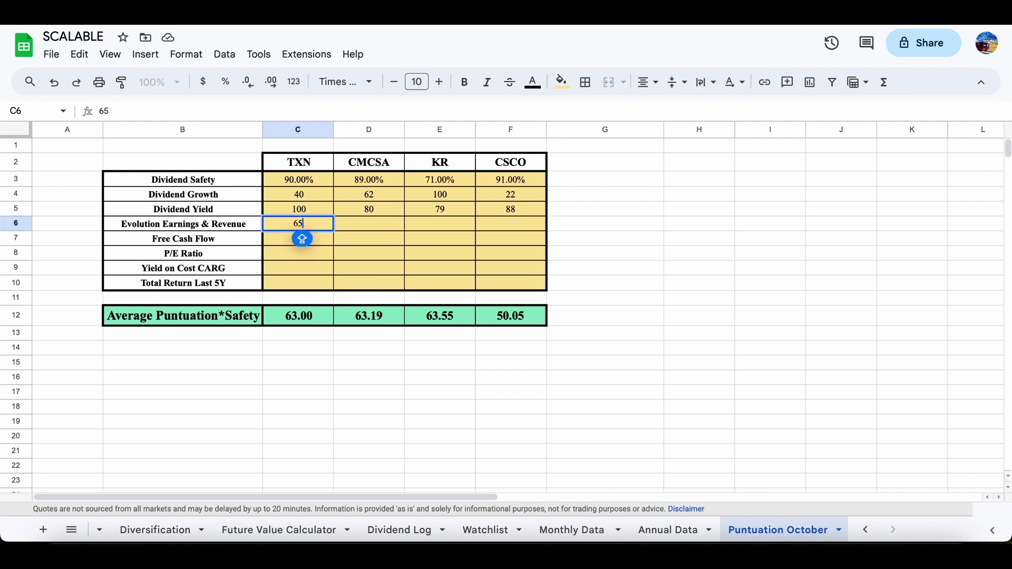
pyautogui.press('Tab')
pyautogui.doubleClick(369, 230)
pyautogui.write('100')
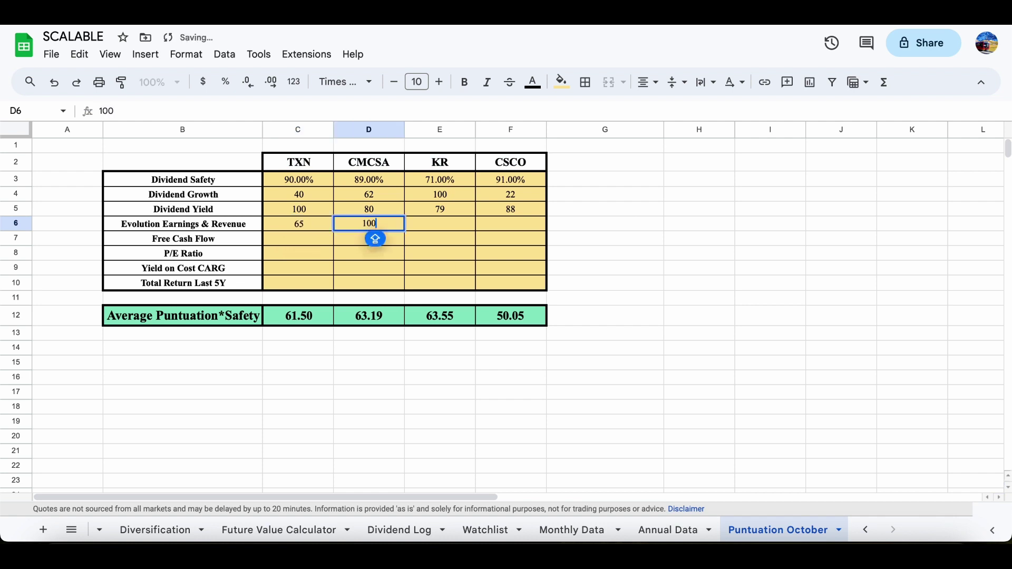
pyautogui.press('Tab')
pyautogui.doubleClick(443, 232)
pyautogui.write('62')
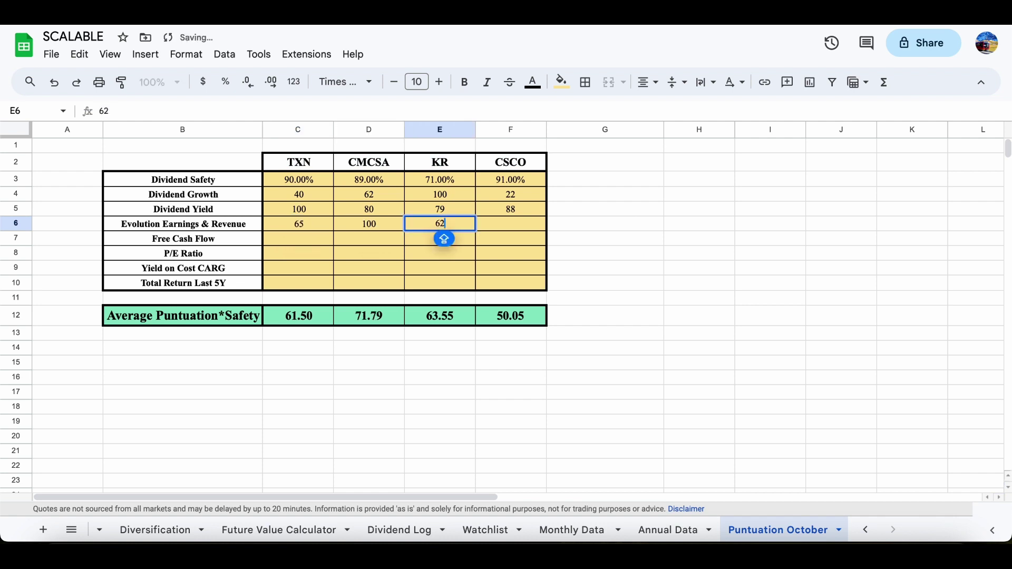
pyautogui.press('Tab')
pyautogui.write('20')
pyautogui.press('Return')
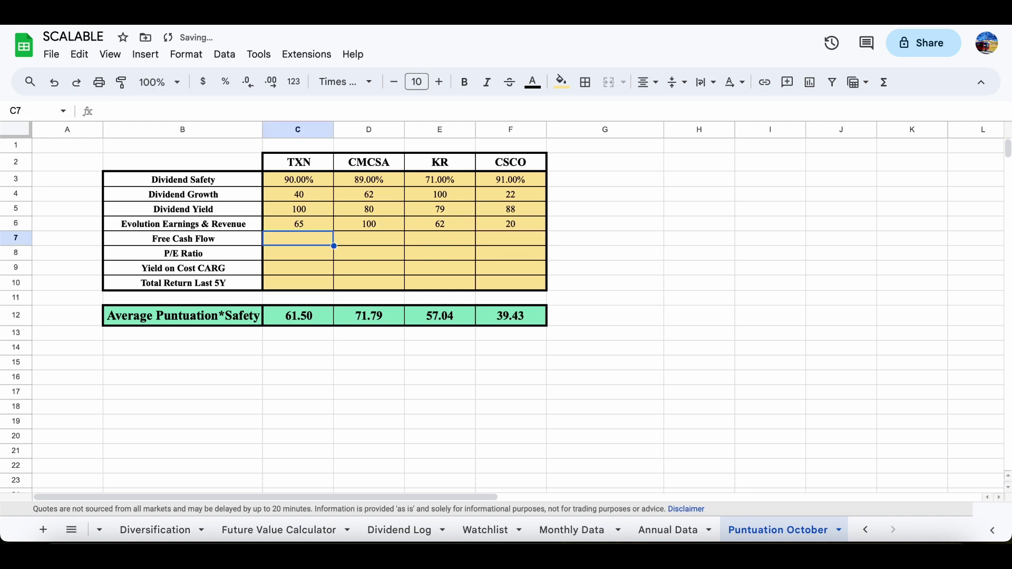
# Step: Enter the Free Cash Flow scores: 0 for TXN, 72 for CMCSA, 75 for KR and 80 for CSCO
pyautogui.write('0')
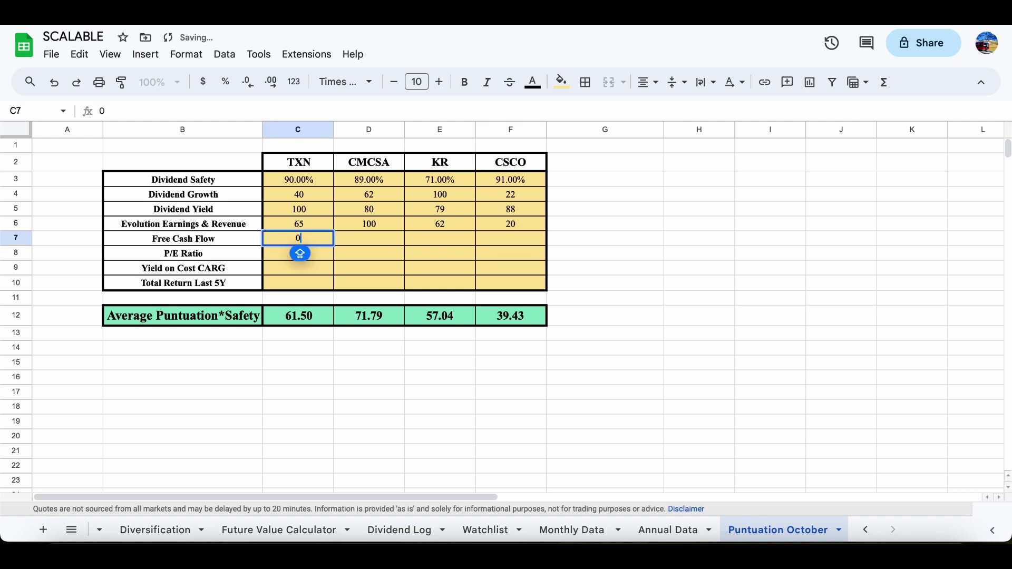
pyautogui.press('Tab')
pyautogui.write('72')
pyautogui.press('Tab')
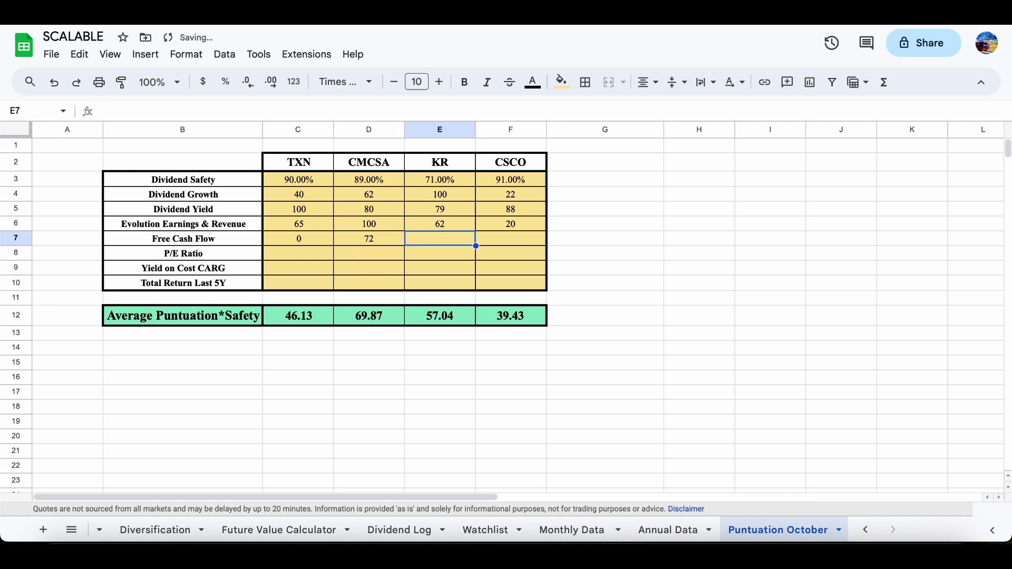
pyautogui.write('75')
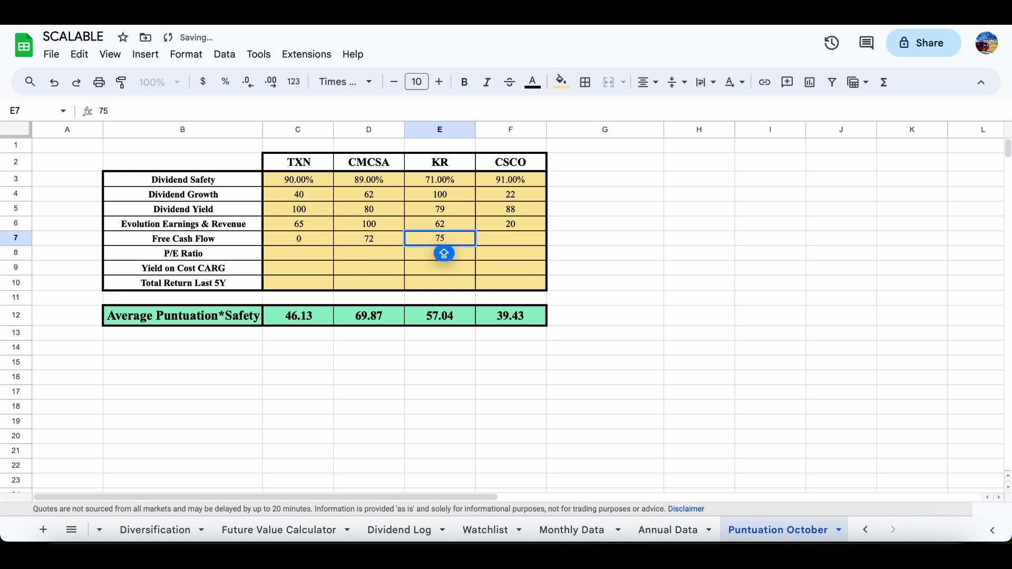
pyautogui.press('Tab')
pyautogui.write('80')
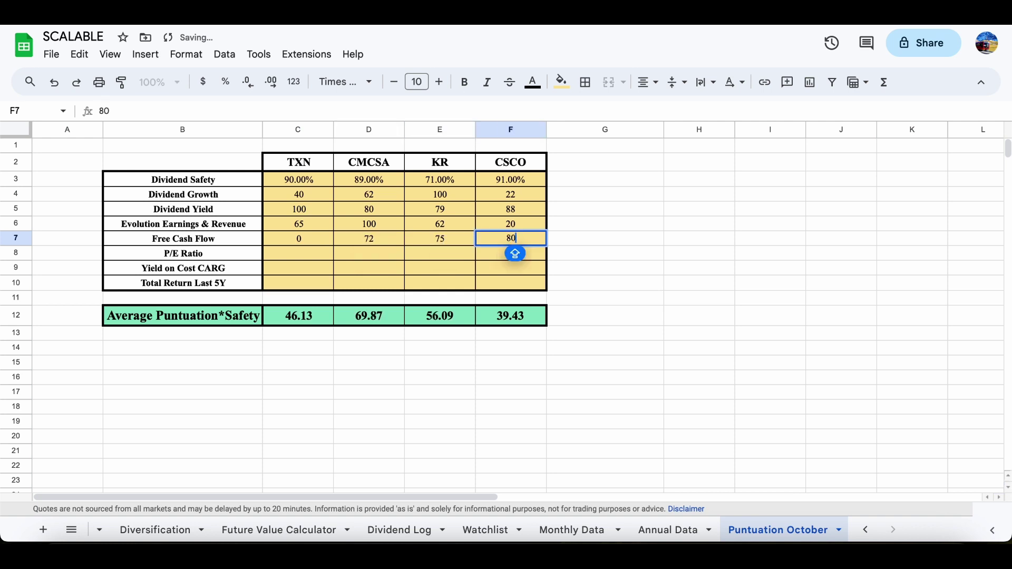
pyautogui.press('Tab')
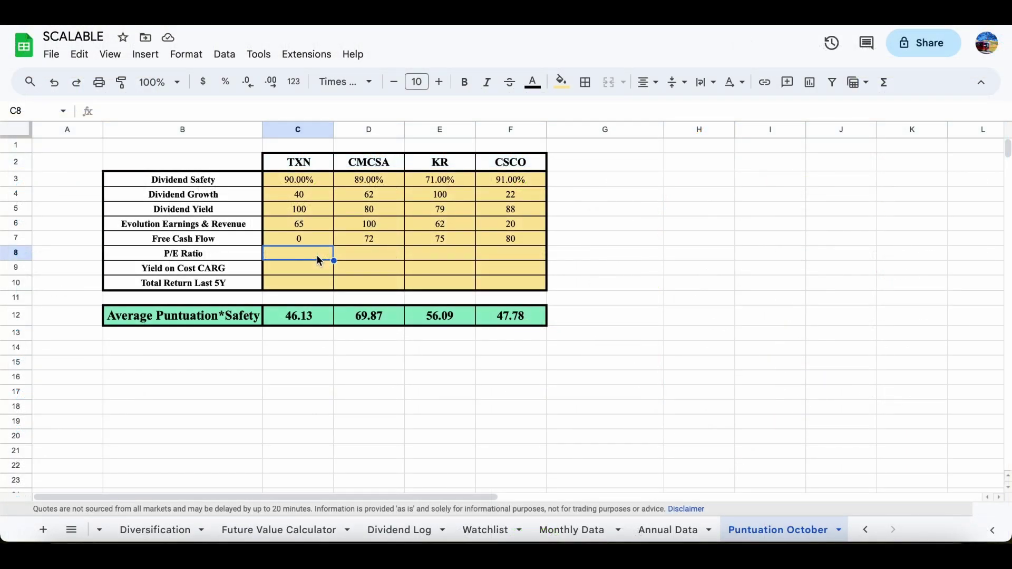
# Step: Enter the P/E Ratio scores: 36 for TXN, 51 for CMCSA, 100 for KR and 36 for CSCO
pyautogui.write('36')
pyautogui.press('Tab')
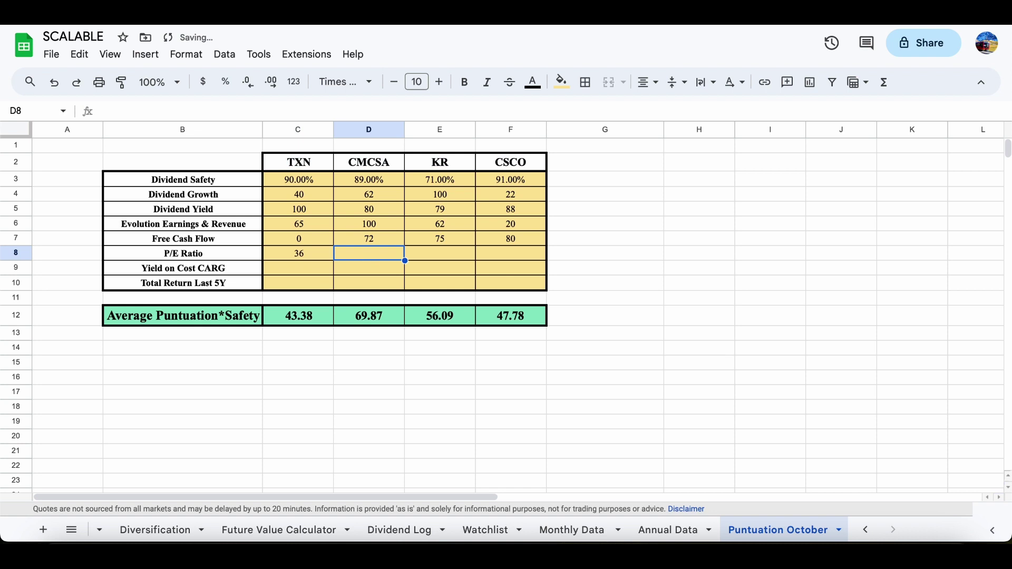
pyautogui.write('51')
pyautogui.press('Tab')
pyautogui.write('100')
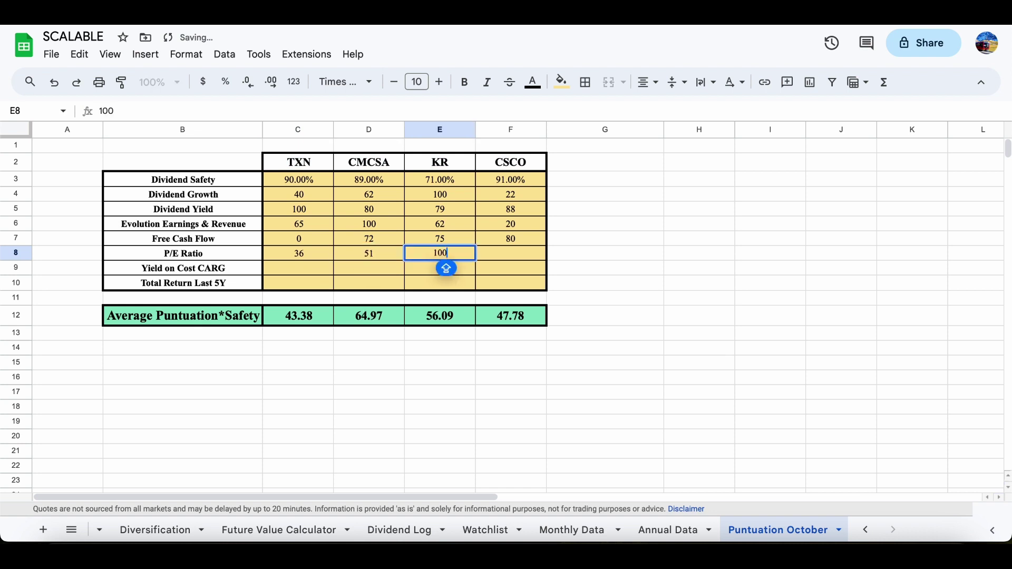
pyautogui.press('Tab')
pyautogui.write('36')
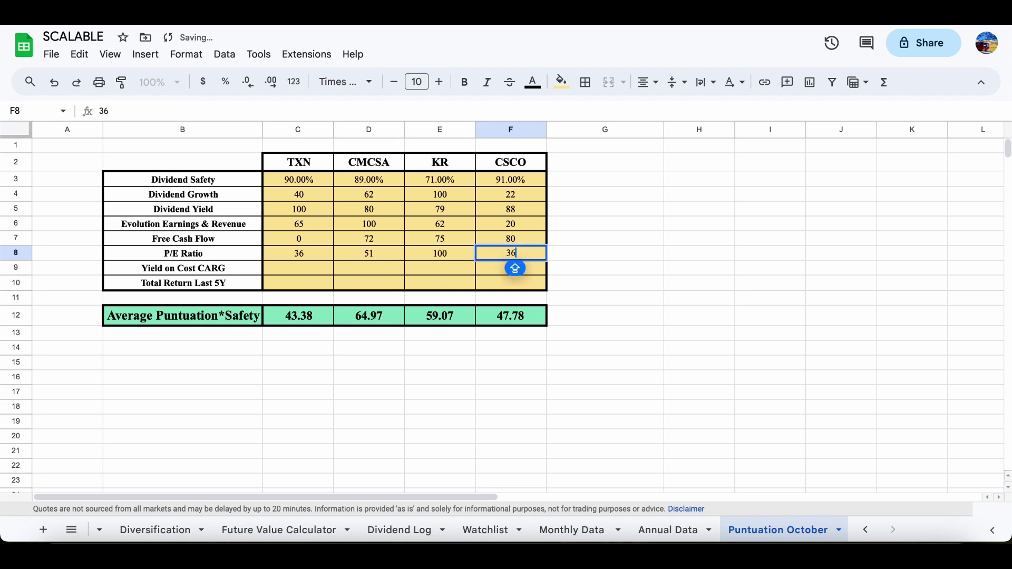
pyautogui.click(369, 268)
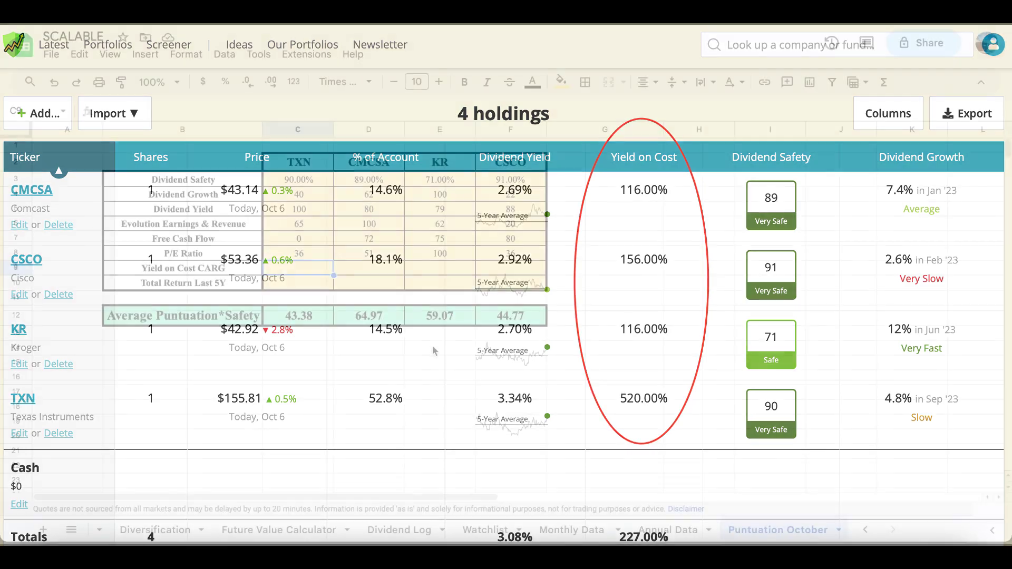
# Step: Enter the Yield on Cost CARG scores: 100 for TXN, 47 for CMCSA, 55 for KR and 56 for CSCO
pyautogui.doubleClick(318, 263)
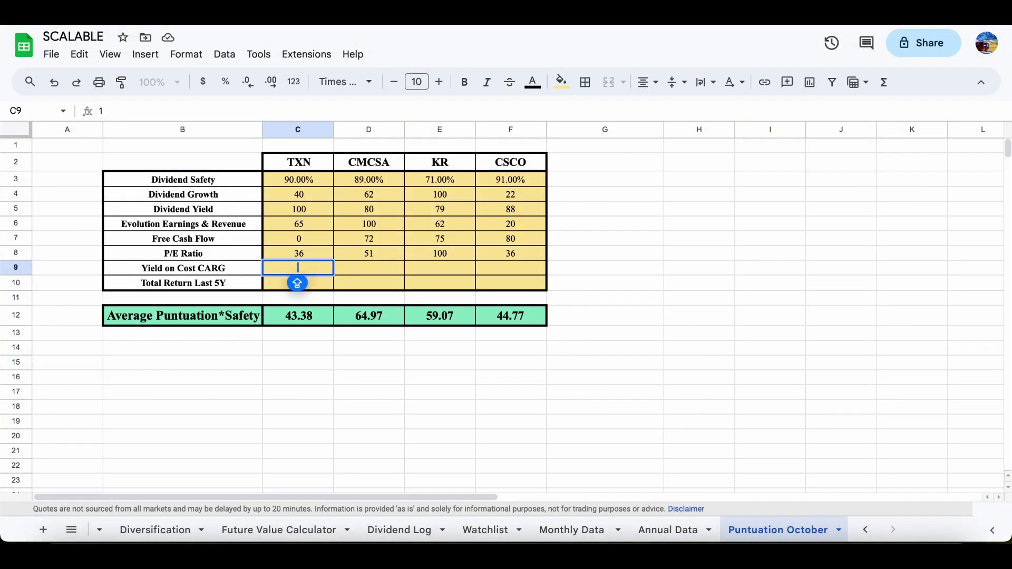
pyautogui.write('100')
pyautogui.click(370, 270)
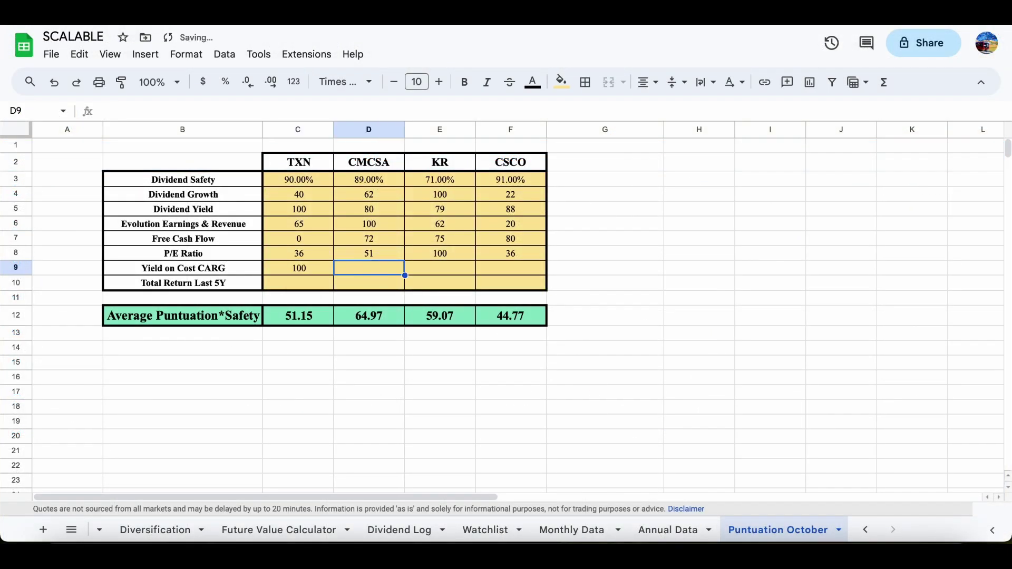
pyautogui.write('47')
pyautogui.click(430, 272)
pyautogui.write('55')
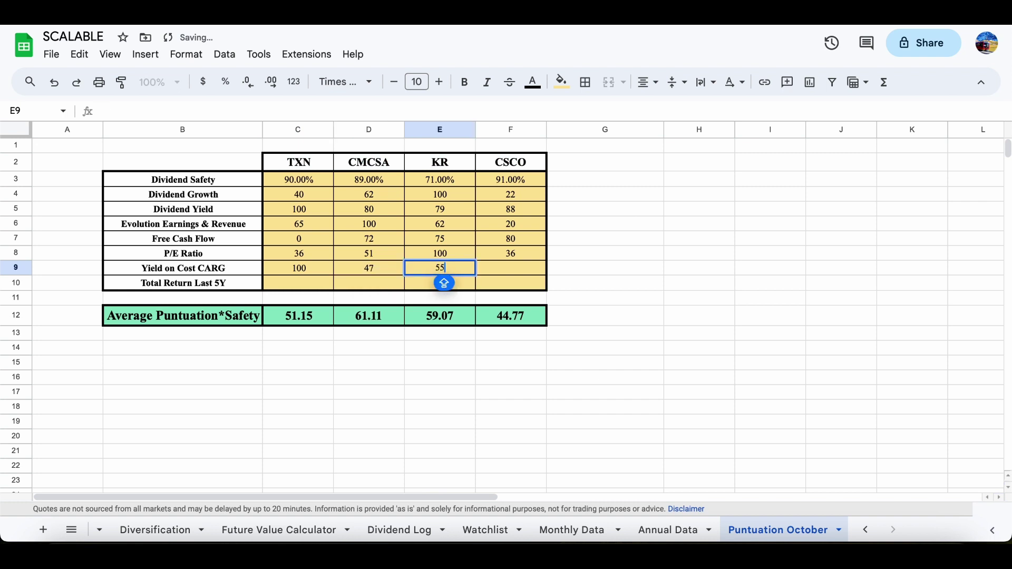
pyautogui.click(492, 270)
pyautogui.write('56')
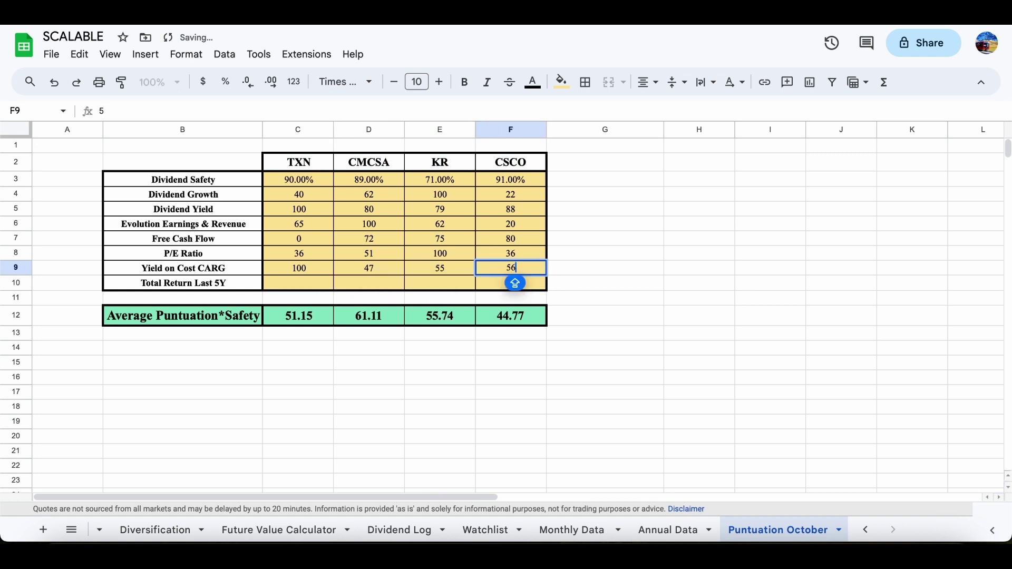
# Step: Enter the Total Return Last 5Y scores: 114 for TXN, 65 for CMCSA, 119 for KR and 46 for CSCO
pyautogui.click(295, 287)
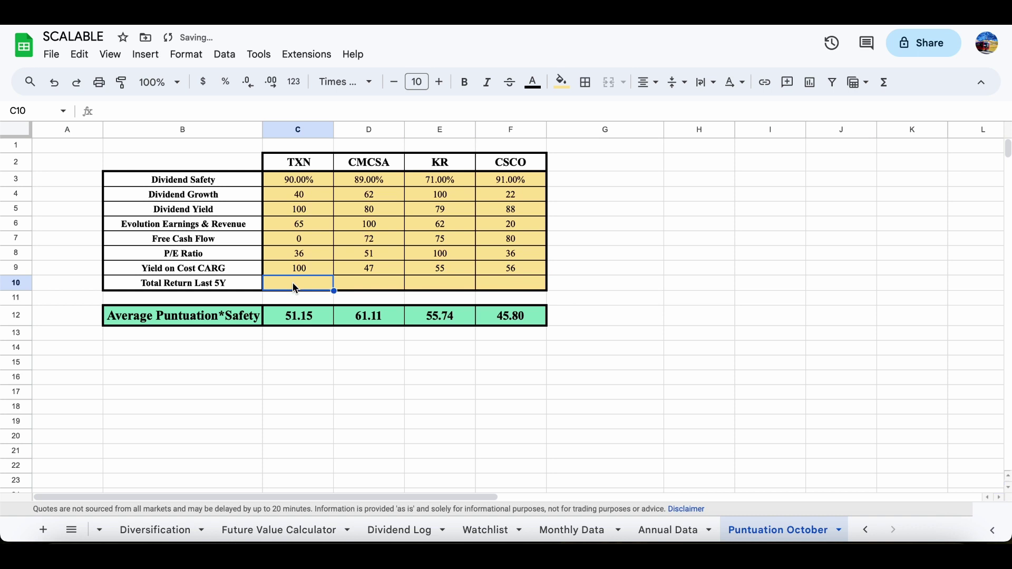
pyautogui.write('114')
pyautogui.click(427, 280)
pyautogui.write('1')
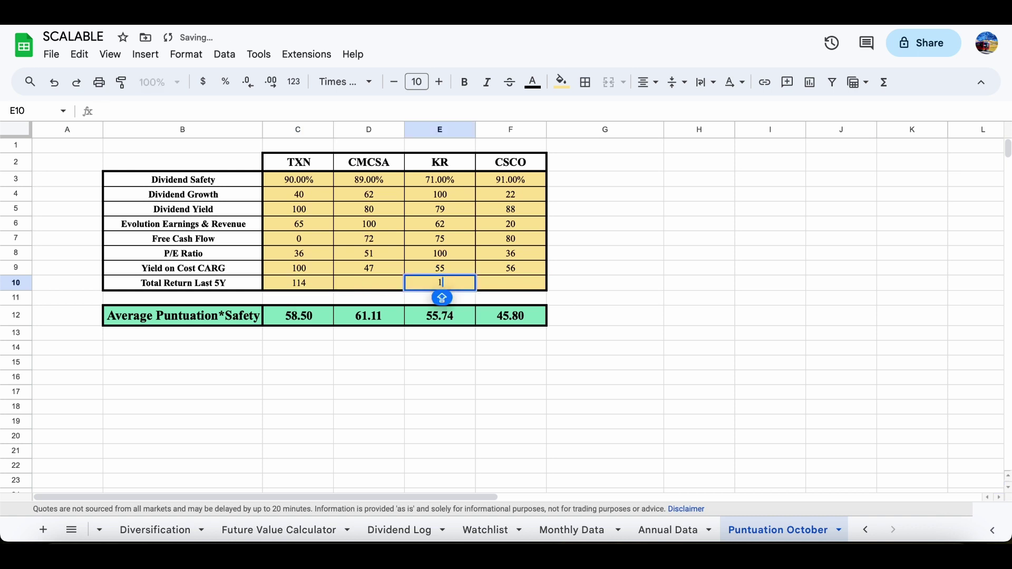
pyautogui.write('19')
pyautogui.click(374, 286)
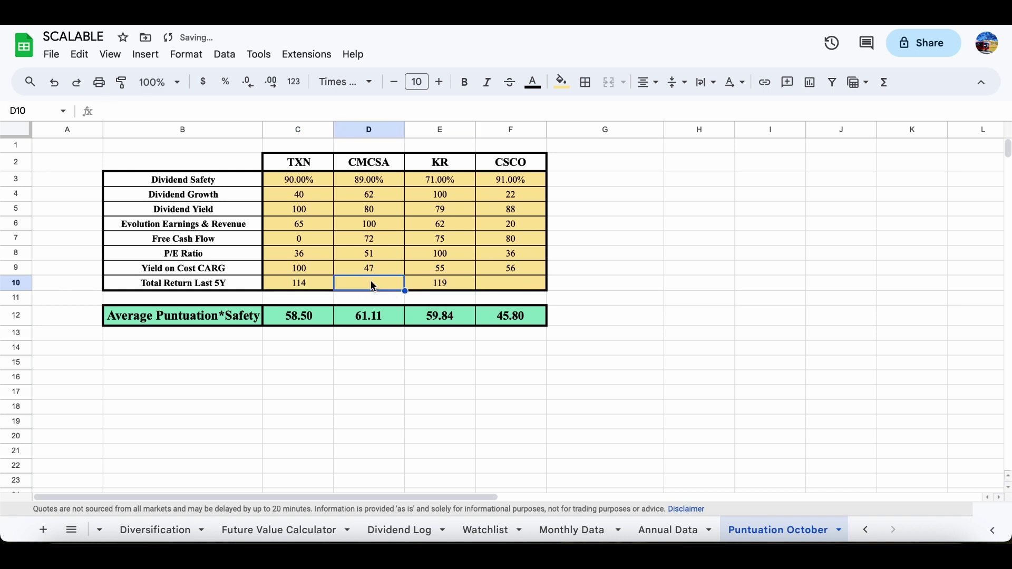
pyautogui.write('65')
pyautogui.click(489, 286)
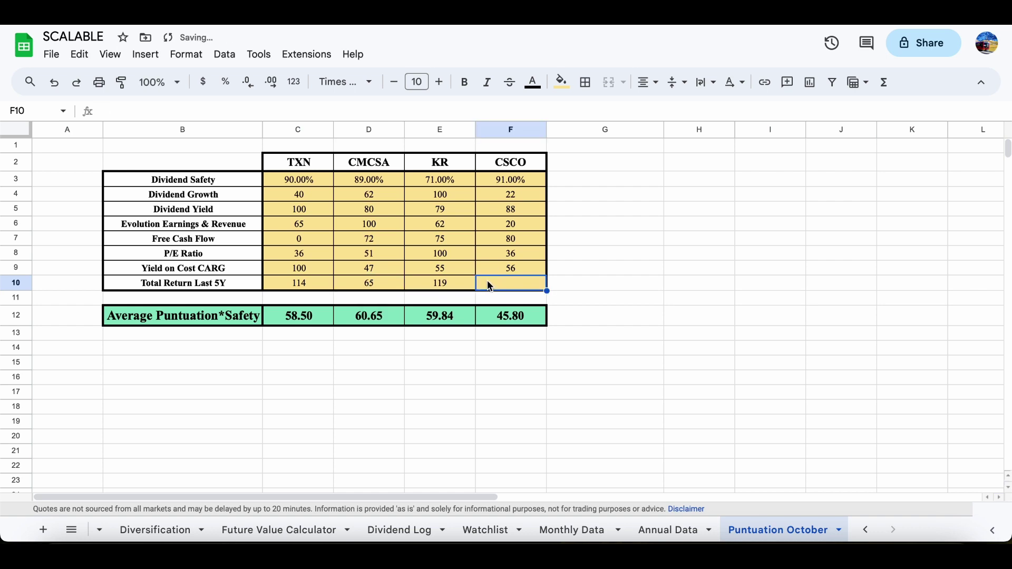
pyautogui.write('40')
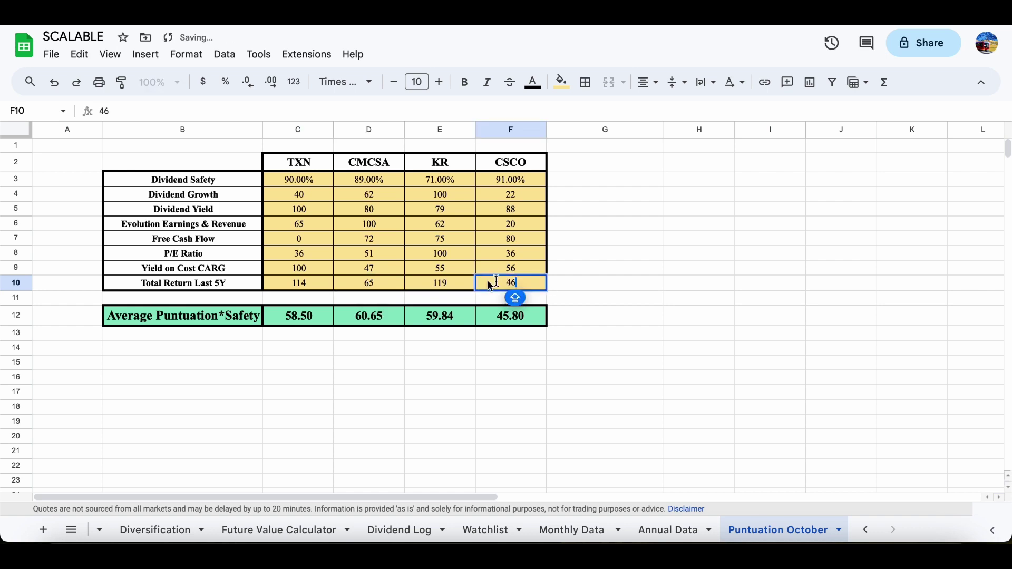
pyautogui.click(570, 306)
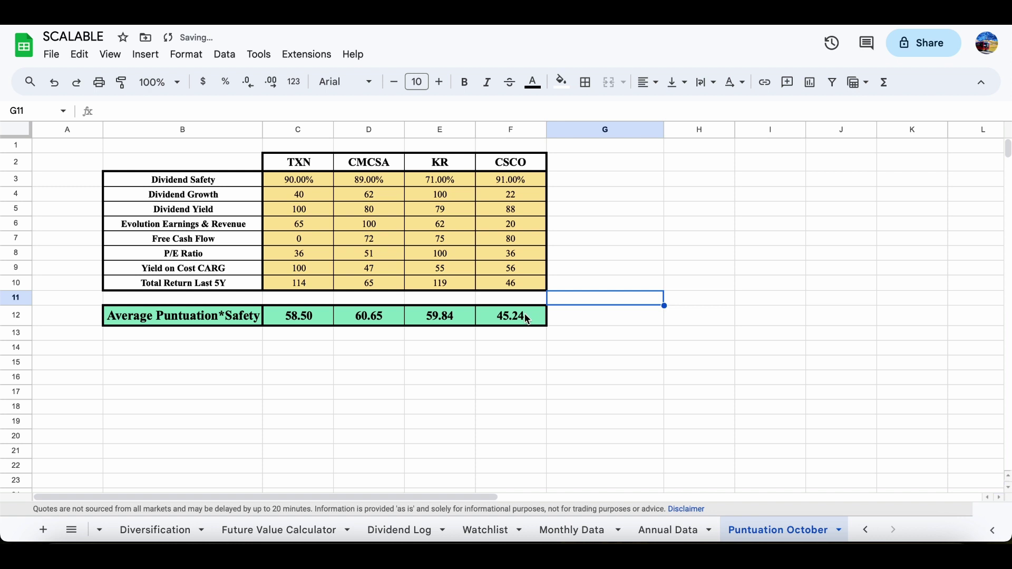
# Step: Compare the Average Puntuation*Safety results of CSCO, KR, CMCSA and TXN
pyautogui.click(527, 319)
pyautogui.click(459, 319)
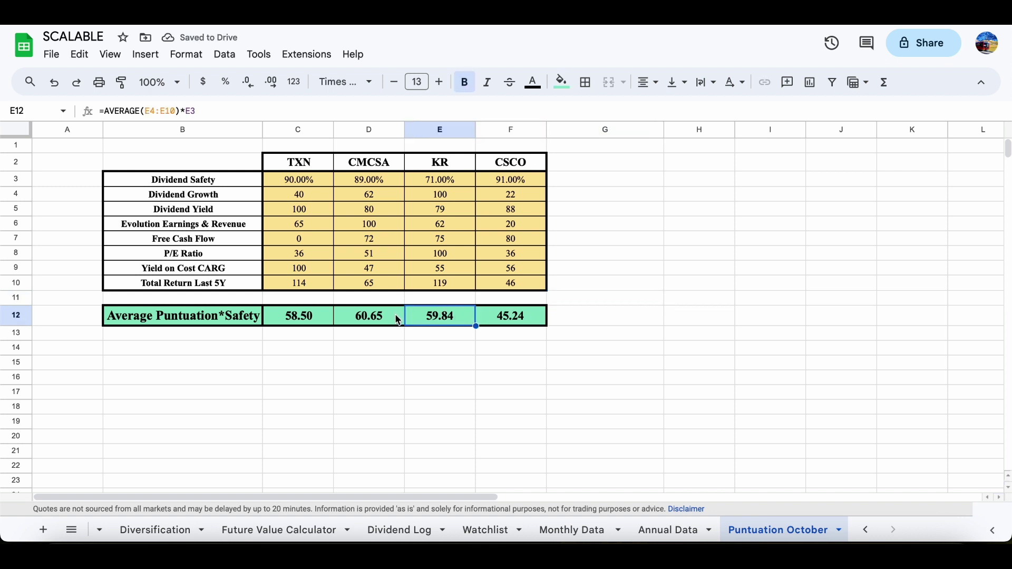
pyautogui.click(370, 320)
pyautogui.click(310, 319)
pyautogui.moveTo(366, 335)
pyautogui.mouseDown()
pyautogui.moveTo(350, 317)
pyautogui.moveTo(366, 307)
pyautogui.moveTo(387, 315)
pyautogui.moveTo(375, 327)
pyautogui.mouseUp()
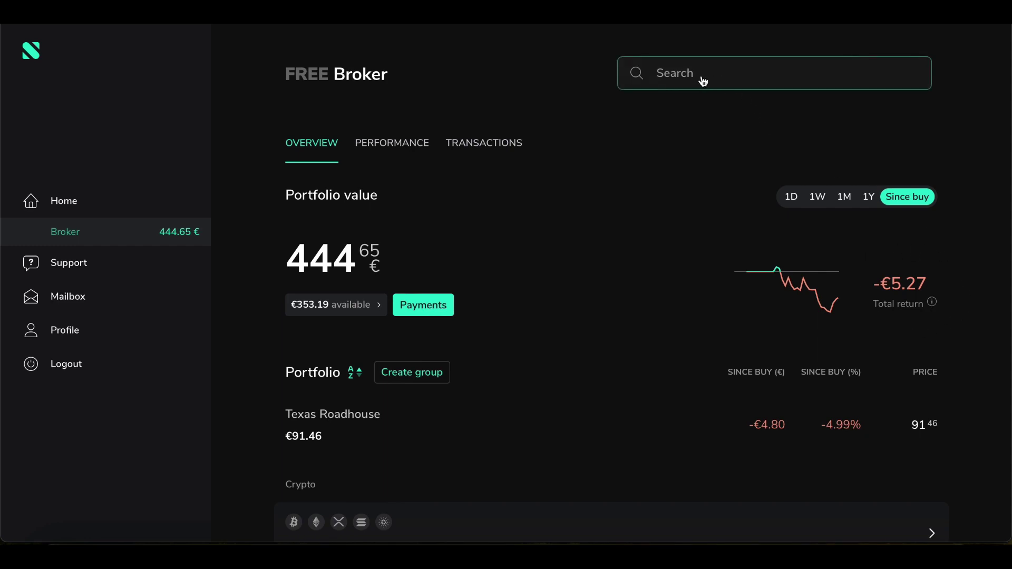
# Step: Switch to the Scalable Capital broker and search for the CMCSA stock to buy it
pyautogui.click(677, 72)
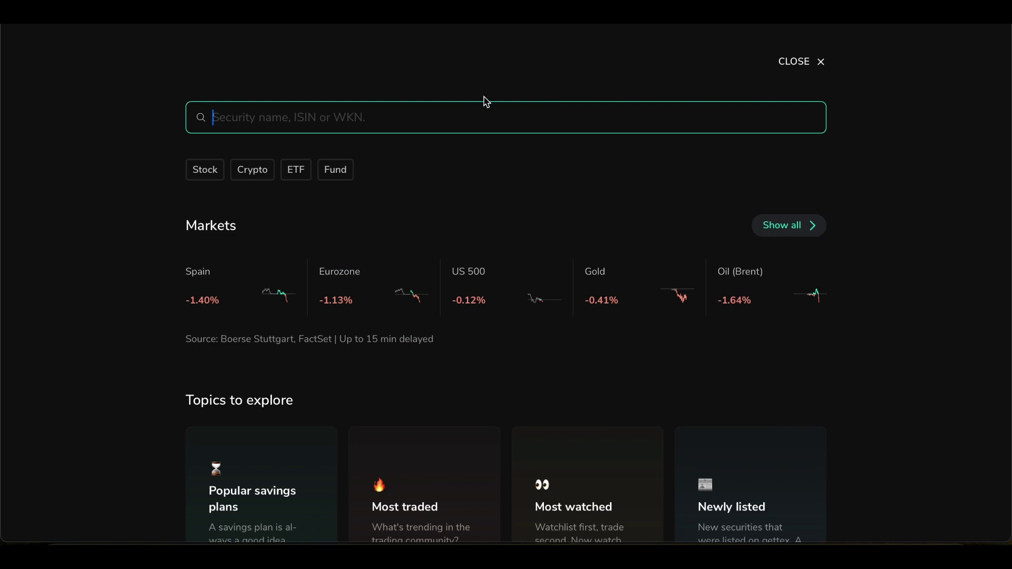
pyautogui.write('C')
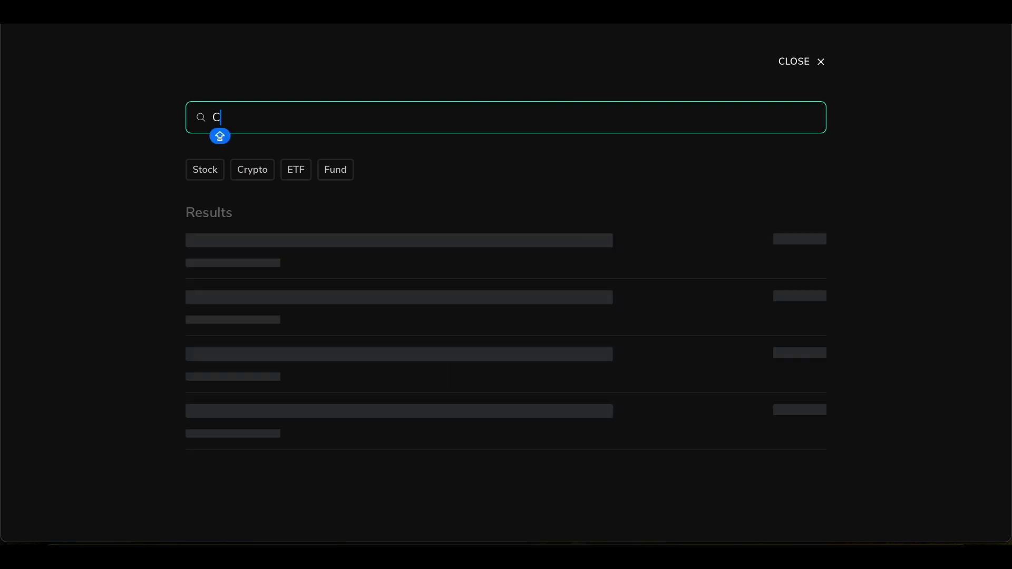
pyautogui.write('MCSA')
pyautogui.press('Return')
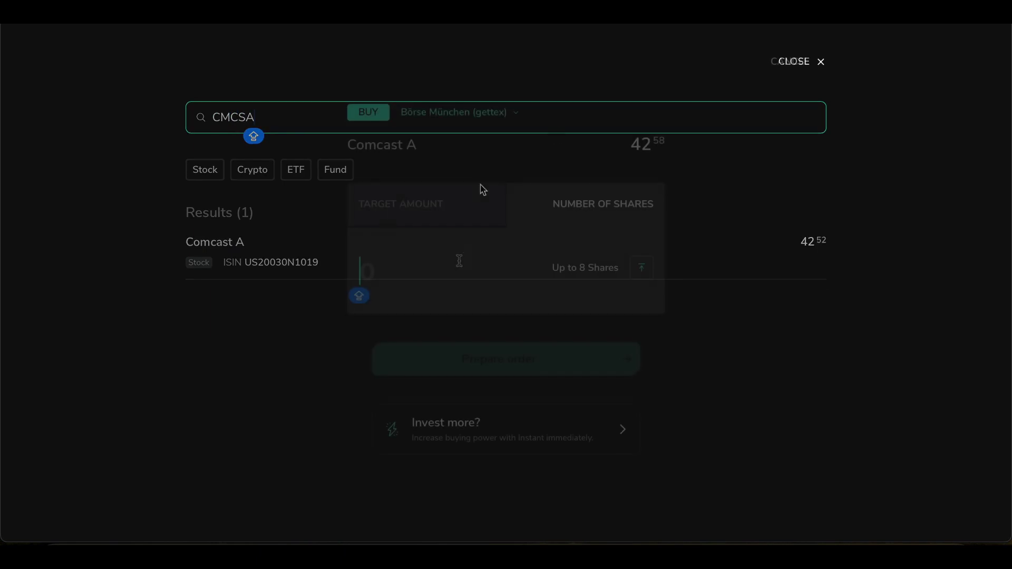
# Step: Buy 3 shares of Comcast A without a stop or limit and skip the automatic sell options
pyautogui.write('2')
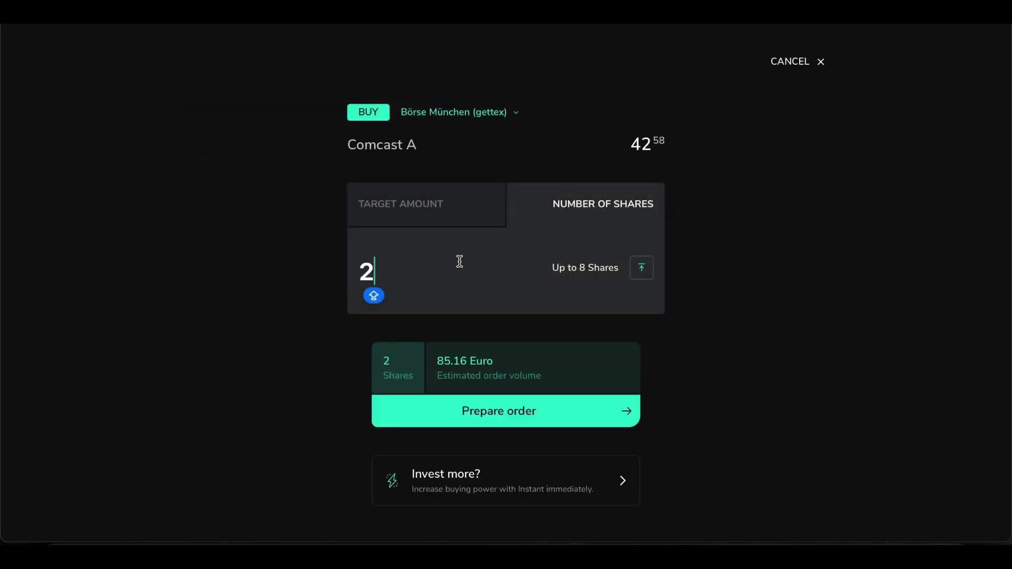
pyautogui.press('BackSpace')
pyautogui.write('3')
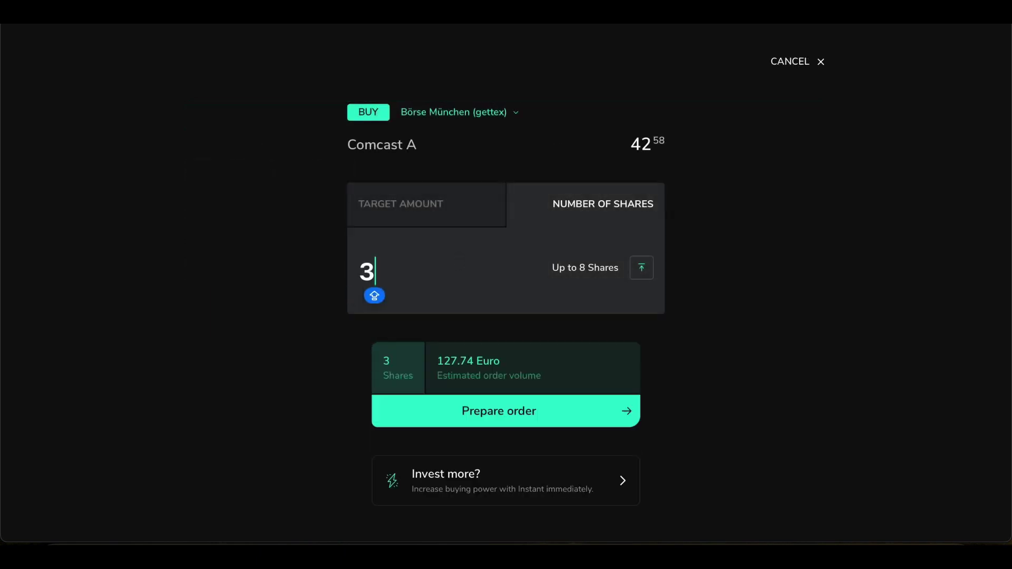
pyautogui.click(523, 411)
pyautogui.click(543, 416)
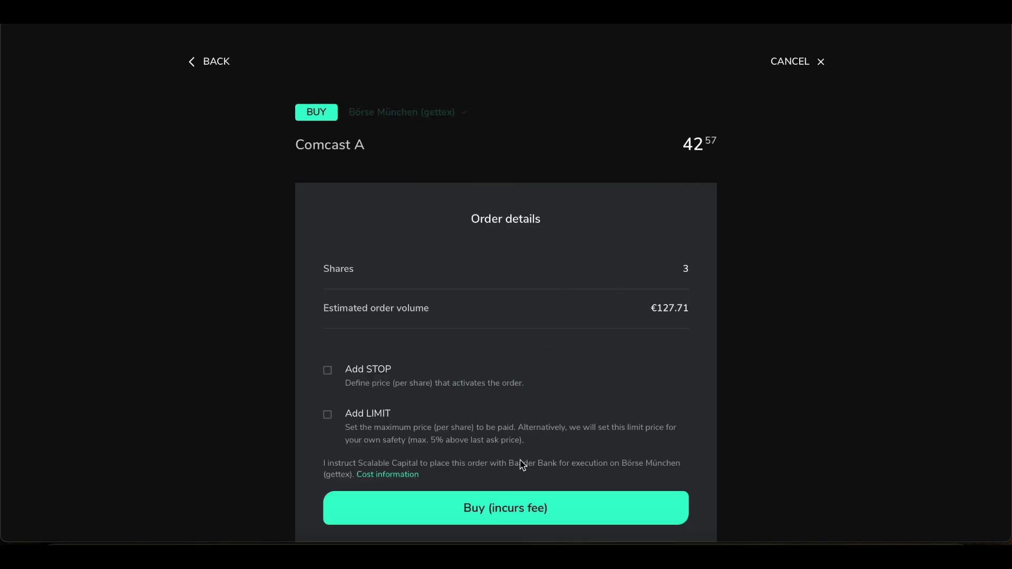
pyautogui.click(471, 509)
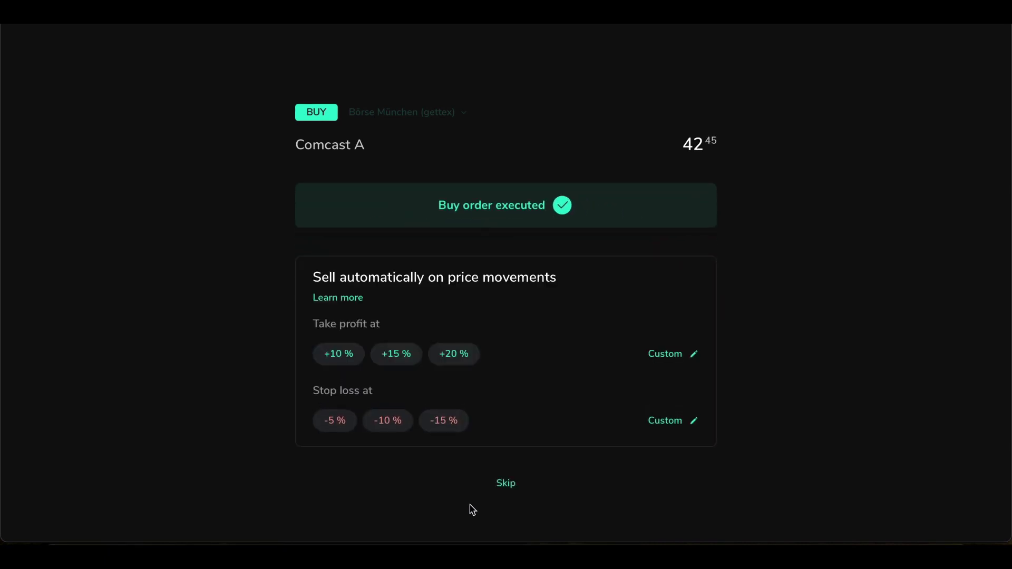
pyautogui.click(506, 483)
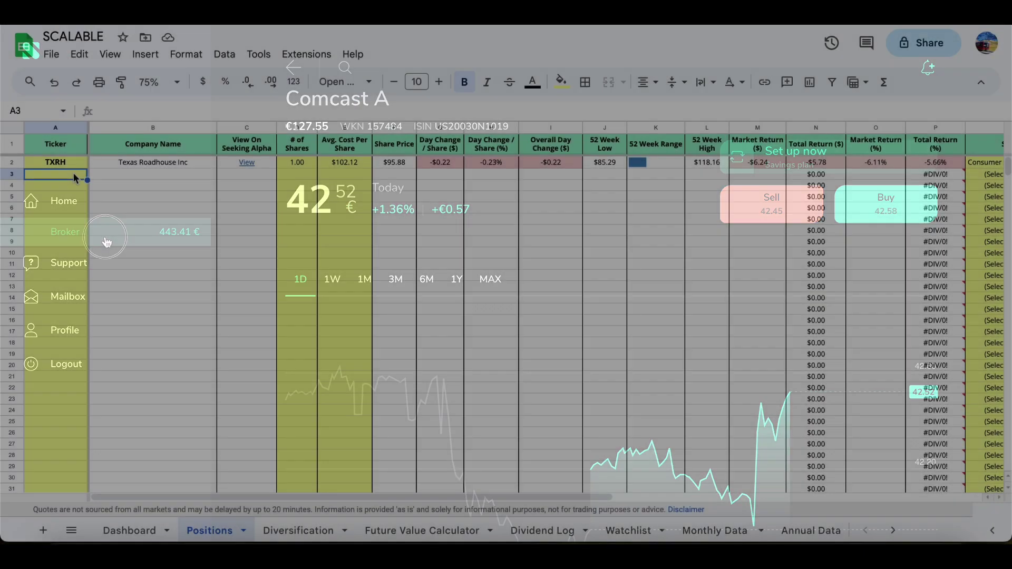
# Step: Add CMCSA as a new ticker in row 3 of the Positions sheet with 3 shares
pyautogui.write('MCSA')
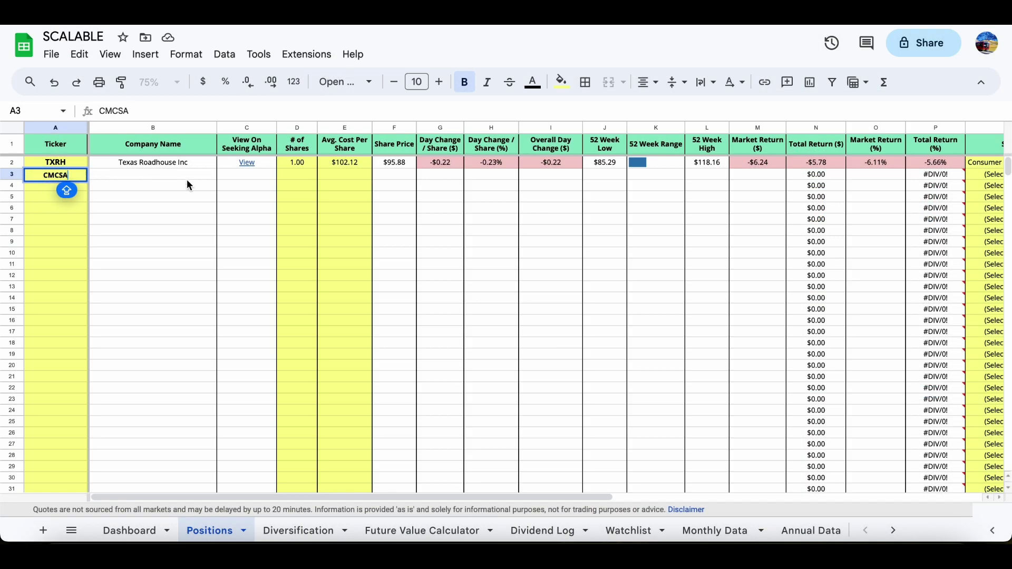
pyautogui.click(287, 173)
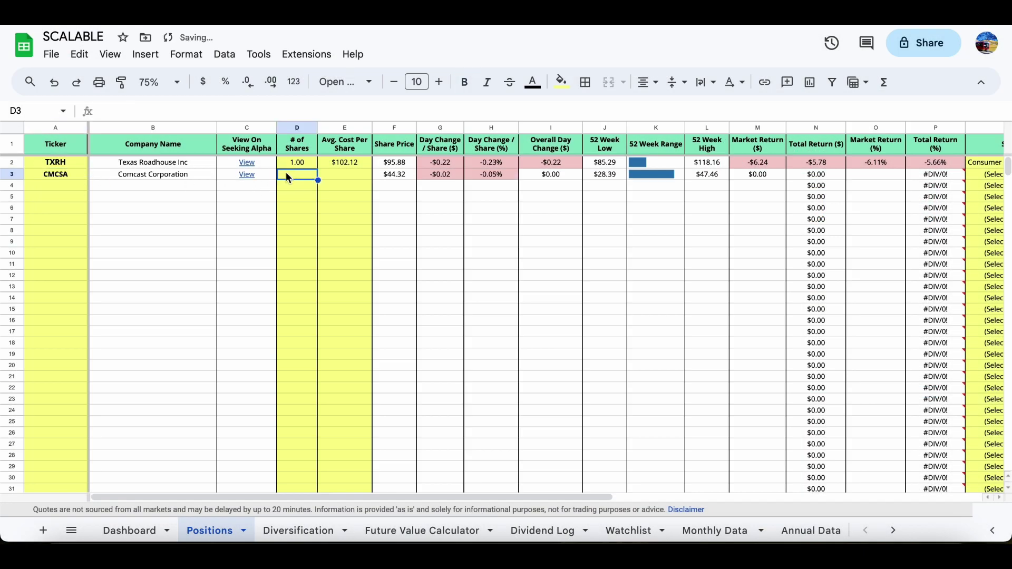
pyautogui.write('3')
# Step: Enter the average cost per share for CMCSA as a formula based on 128.73 divided by the 3 shares
pyautogui.click(342, 179)
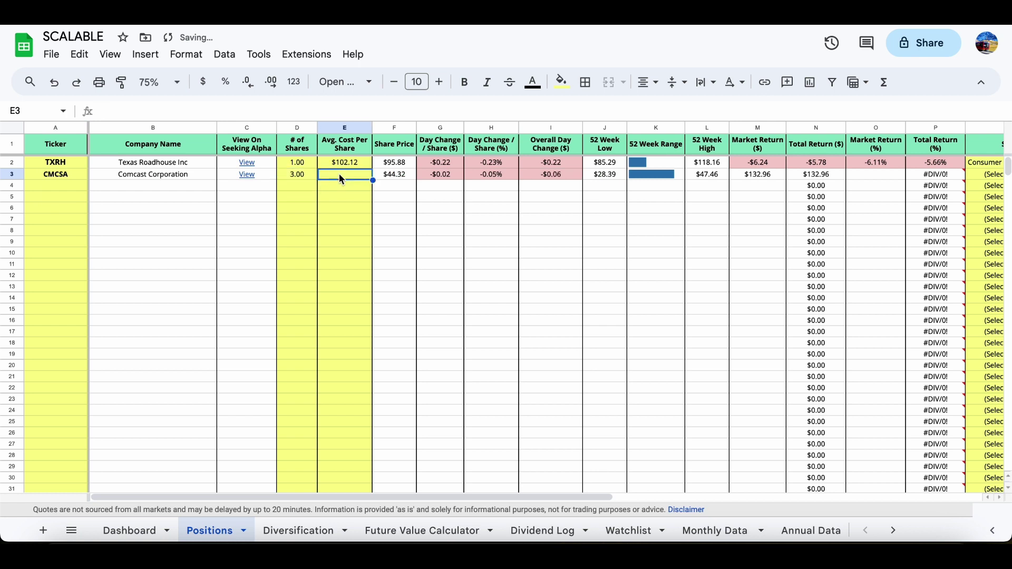
pyautogui.write('=128.')
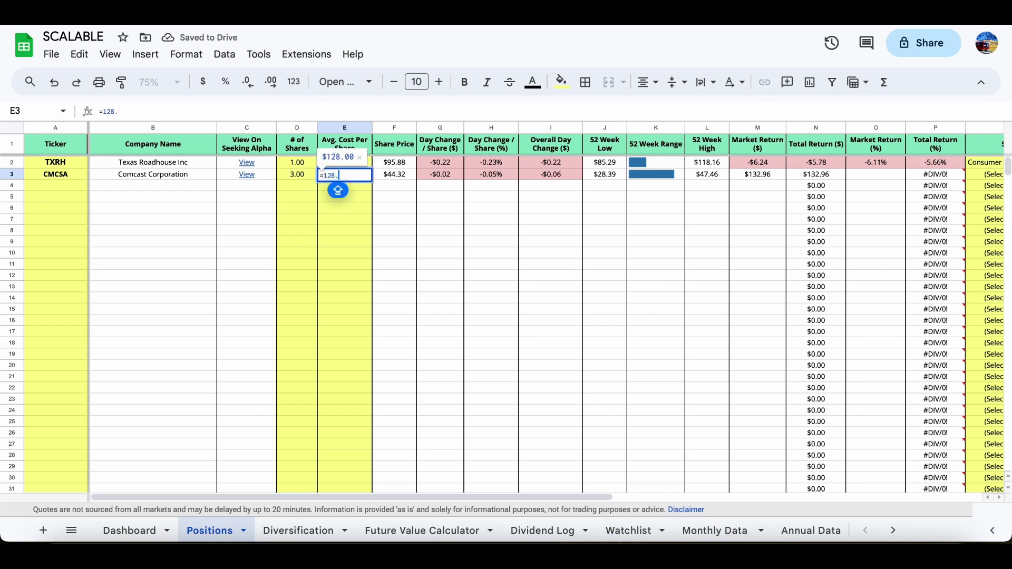
pyautogui.write('73')
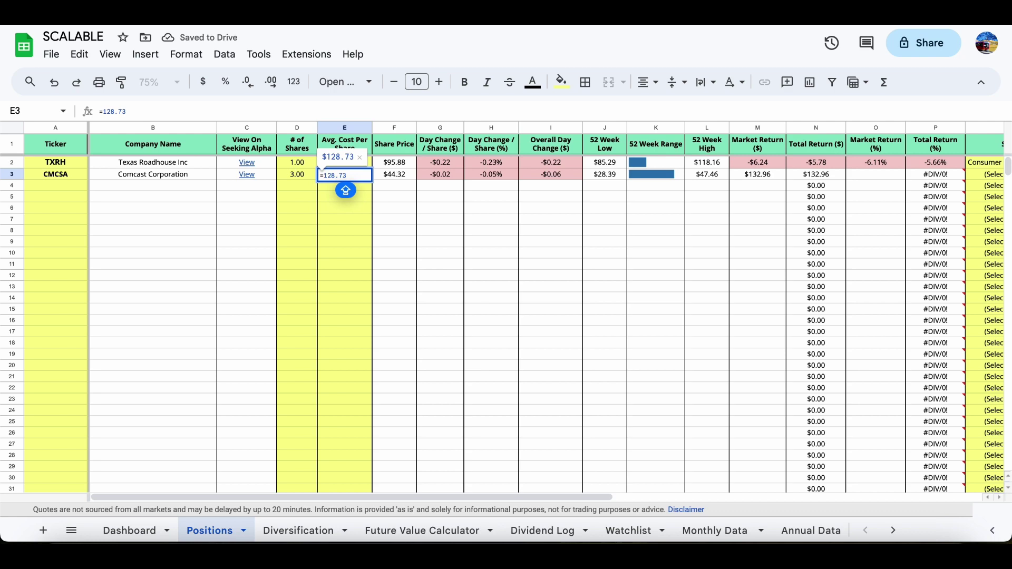
pyautogui.write('/')
pyautogui.write('3')
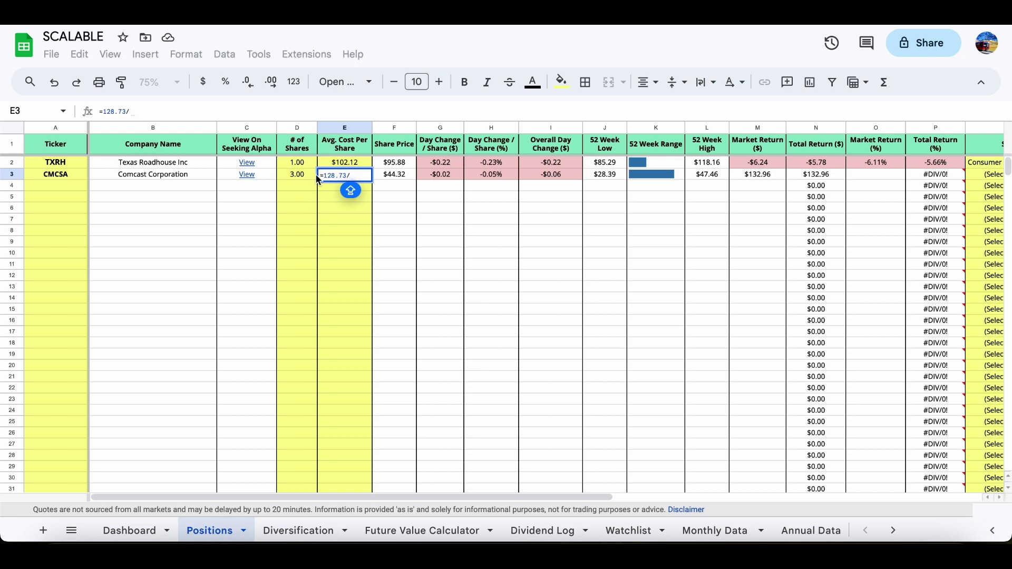
pyautogui.press('Return')
# Step: Set the sector of the CMCSA position to Communication Services
pyautogui.click(985, 174)
pyautogui.press('Right')
pyautogui.press('Right')
pyautogui.press('Right')
pyautogui.press('Right')
pyautogui.press('Right')
pyautogui.press('Right')
pyautogui.press('Right')
pyautogui.press('Right')
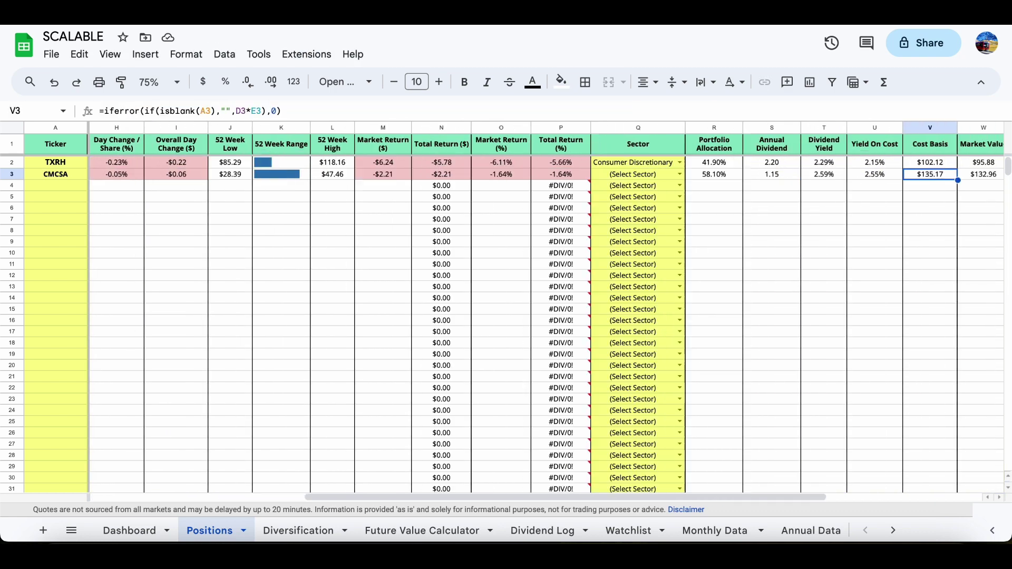
pyautogui.press('Right')
pyautogui.press('Right')
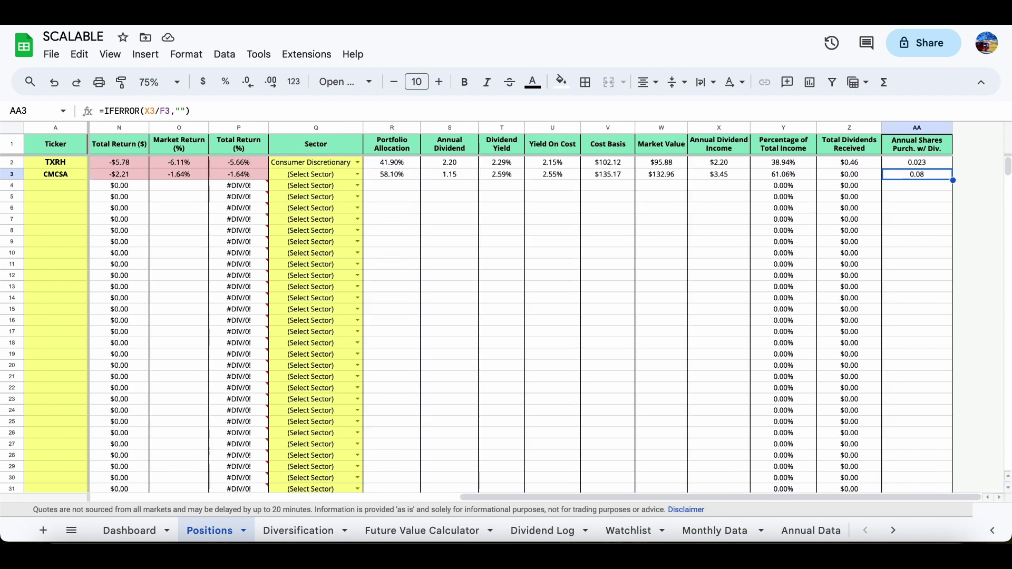
pyautogui.click(358, 174)
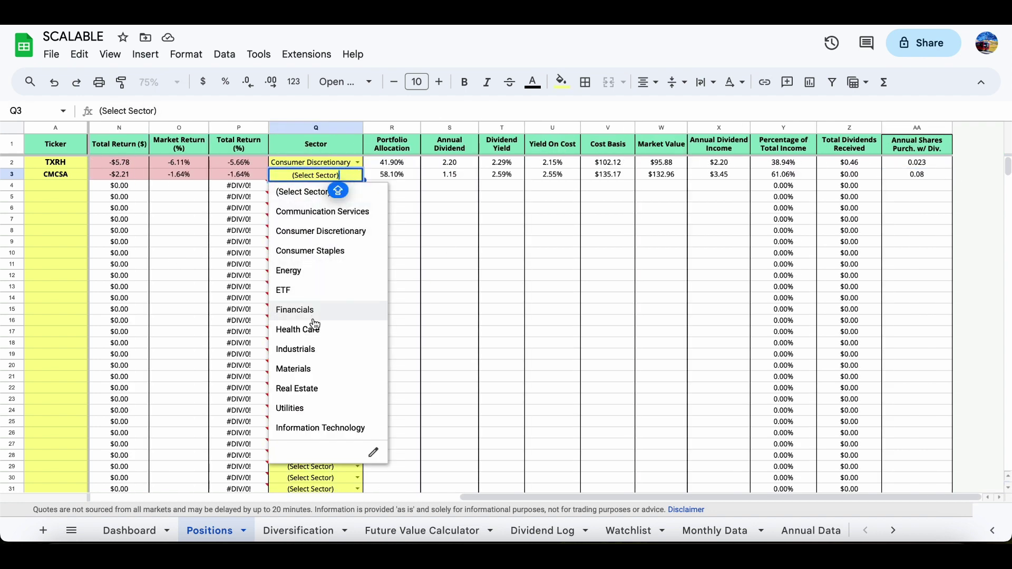
pyautogui.click(353, 212)
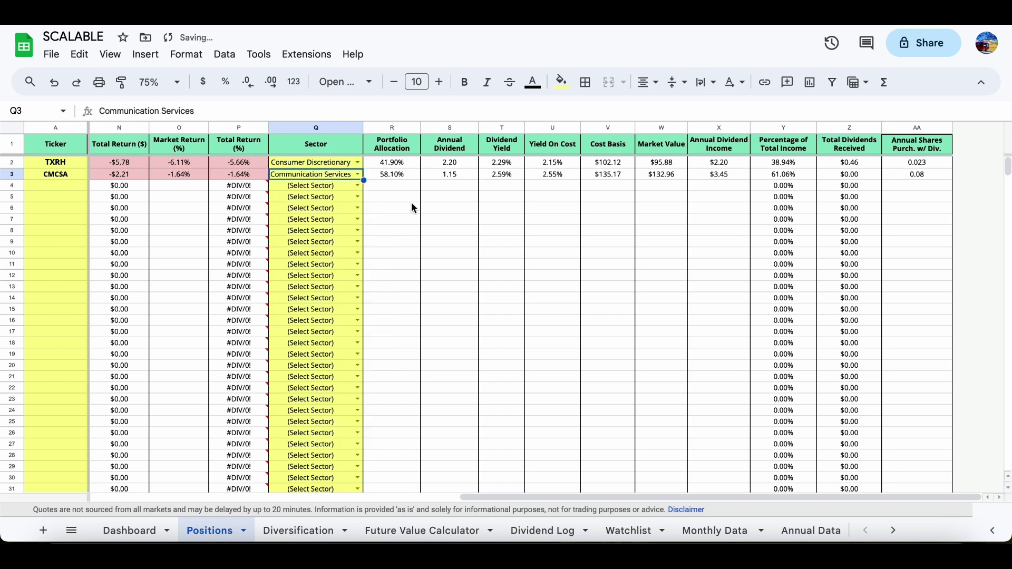
pyautogui.click(460, 221)
# Step: Check the portfolio's market value on the Dashboard sheet and record 228.62 as the October 2023 market value in Monthly Data
pyautogui.click(298, 530)
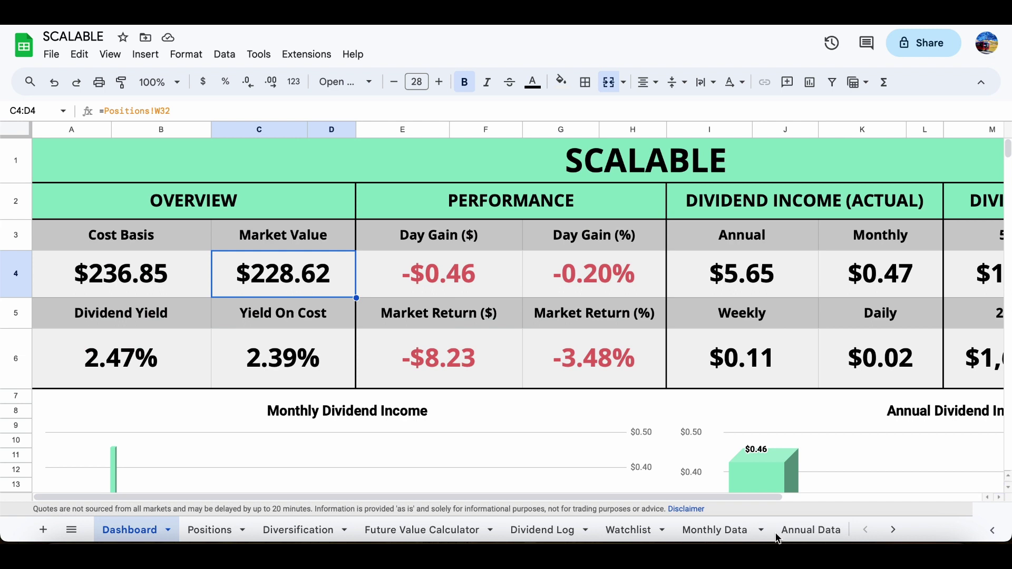
pyautogui.click(711, 530)
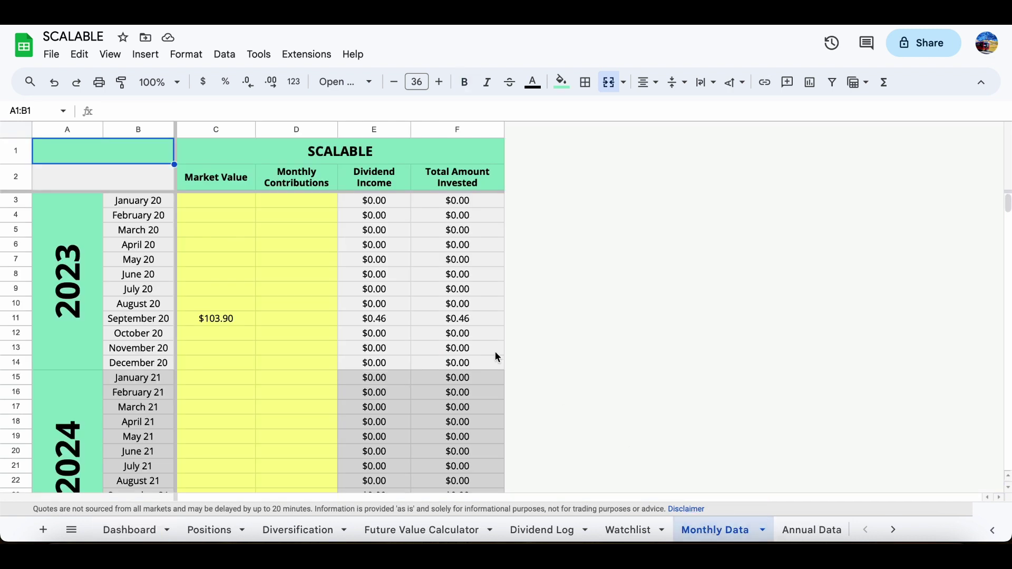
pyautogui.click(214, 331)
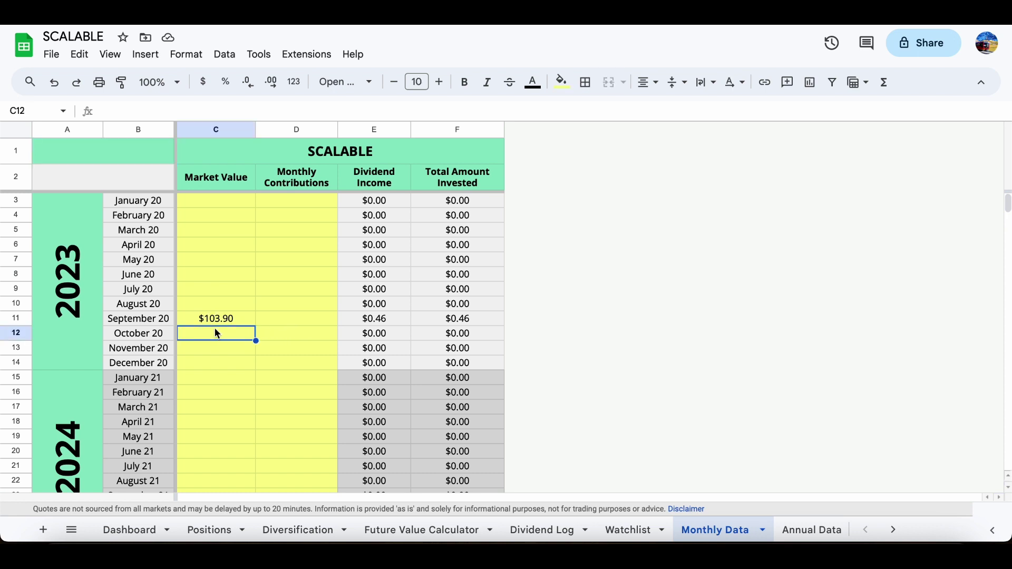
pyautogui.write('228')
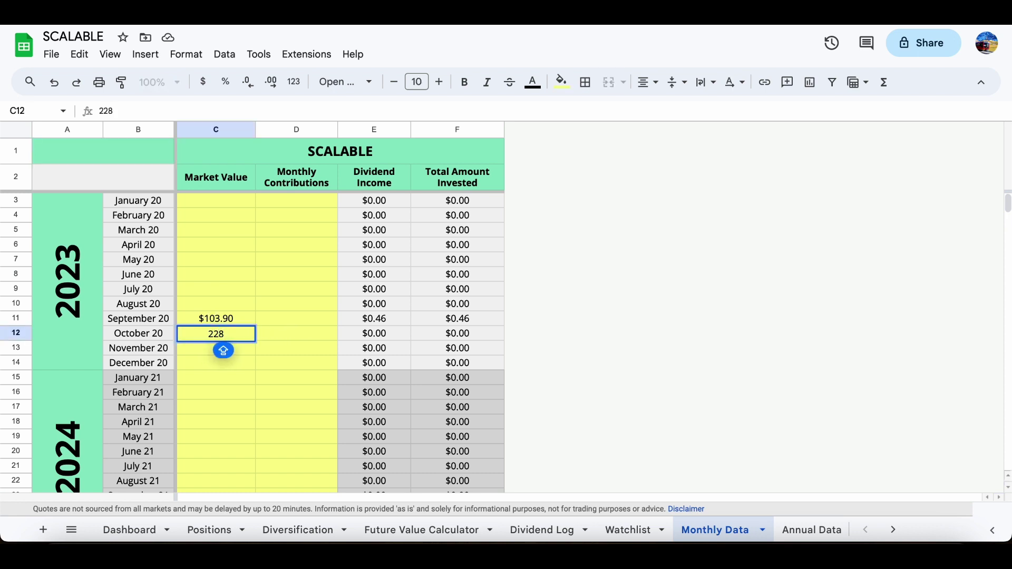
pyautogui.write('.')
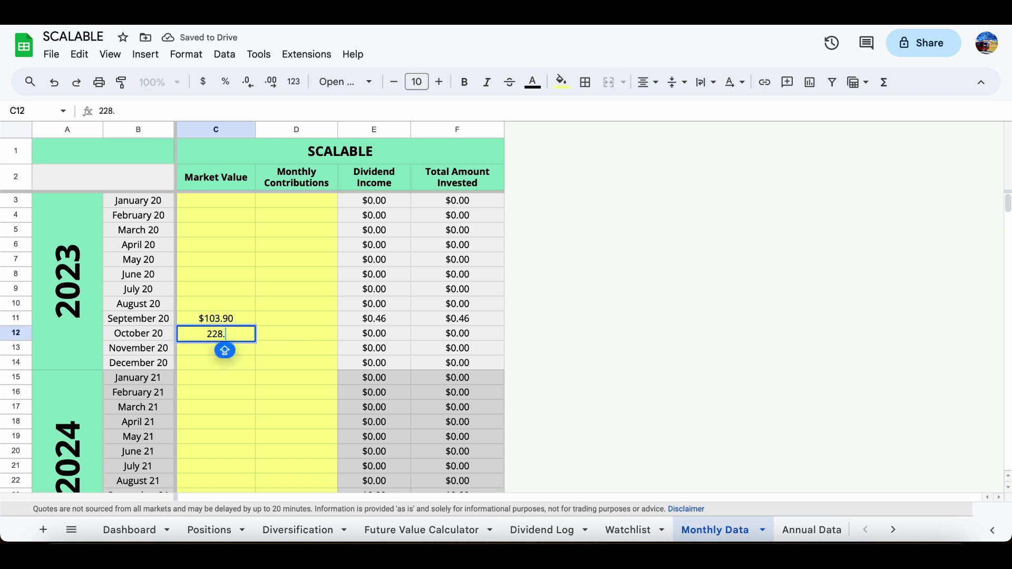
pyautogui.write('62')
pyautogui.click(283, 350)
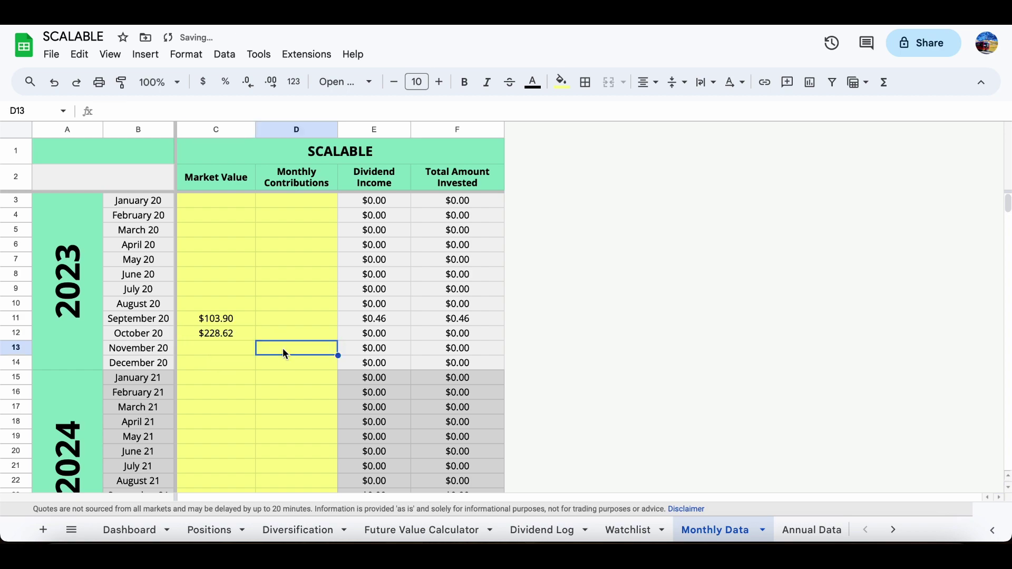